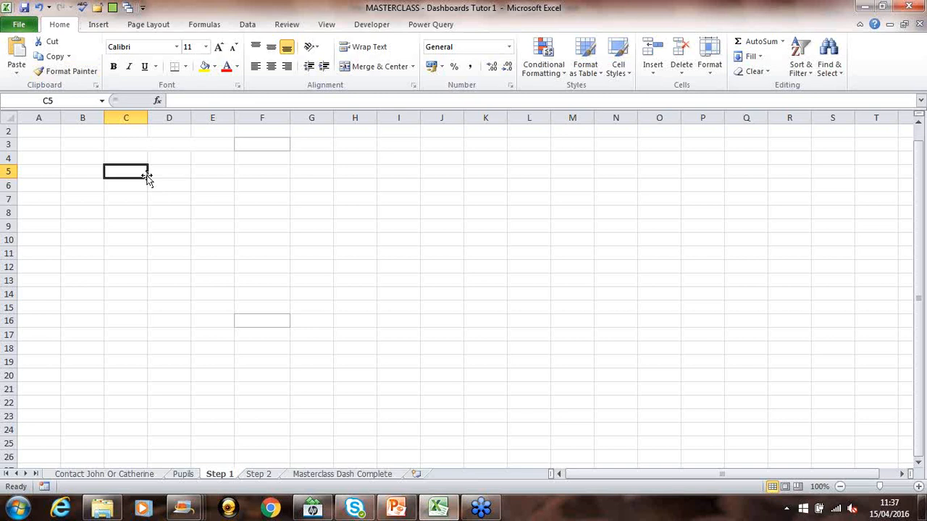
Enter the heading Grades in C5 and fill the grade letters A to E down C6:C10
scroll(190, 180, "up", 2)
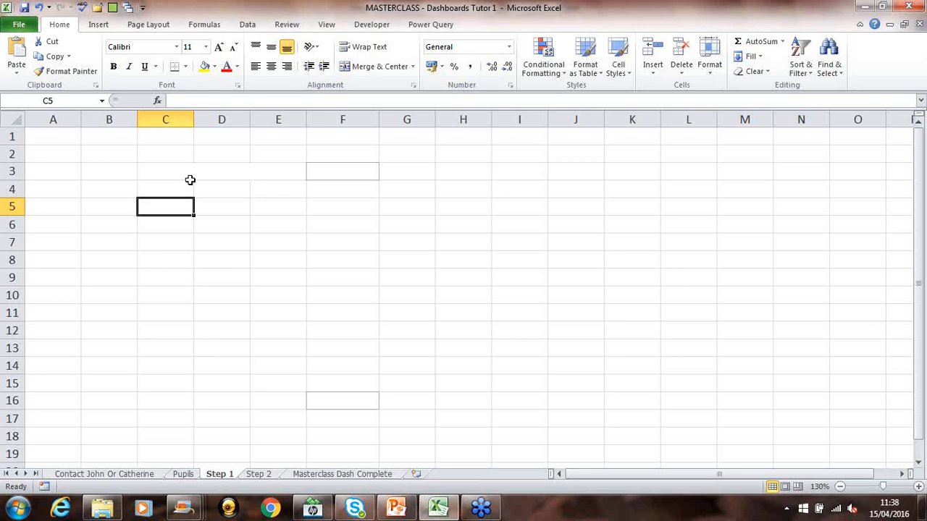
type("Grades")
key("Return")
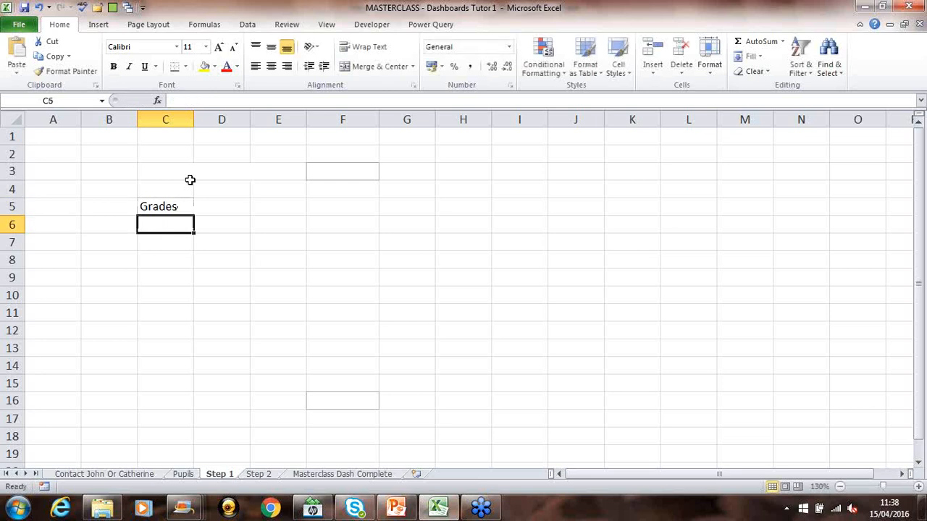
type("A")
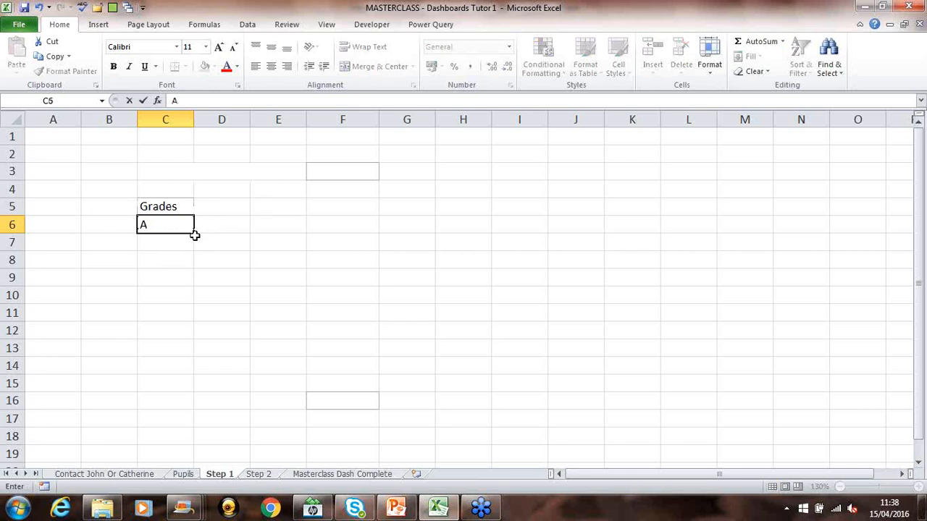
left_click_drag(193, 234, 192, 303)
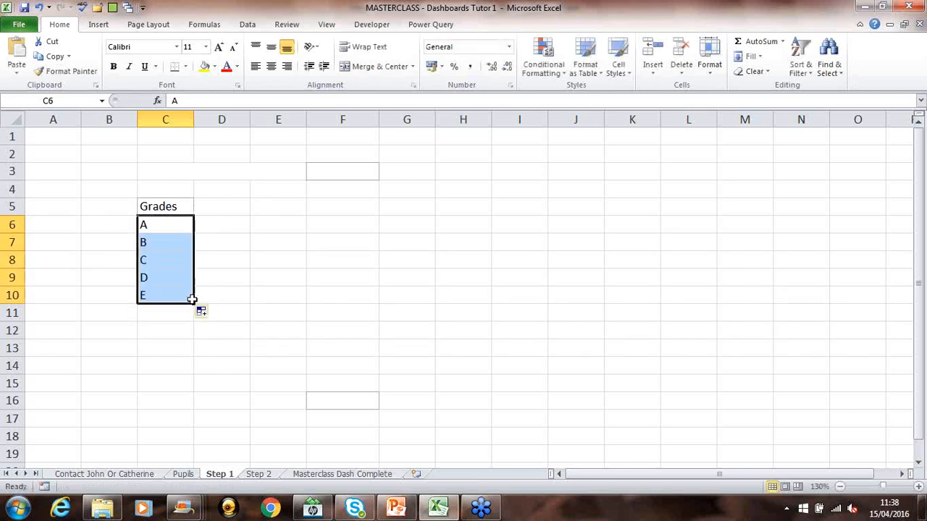
In D6, enter a COUNTIF formula that counts "a" in the Grades column N of the Pupils sheet
left_click(216, 225)
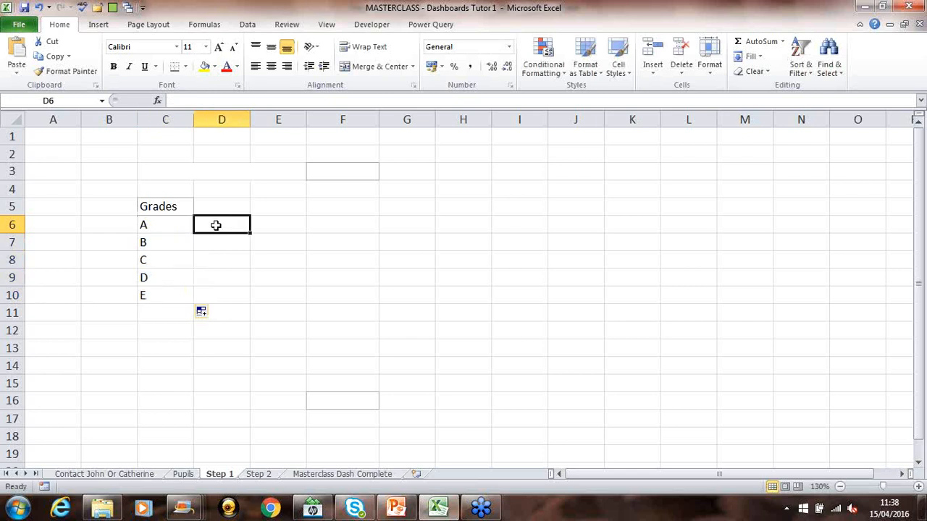
scroll(215, 225, "up", 3)
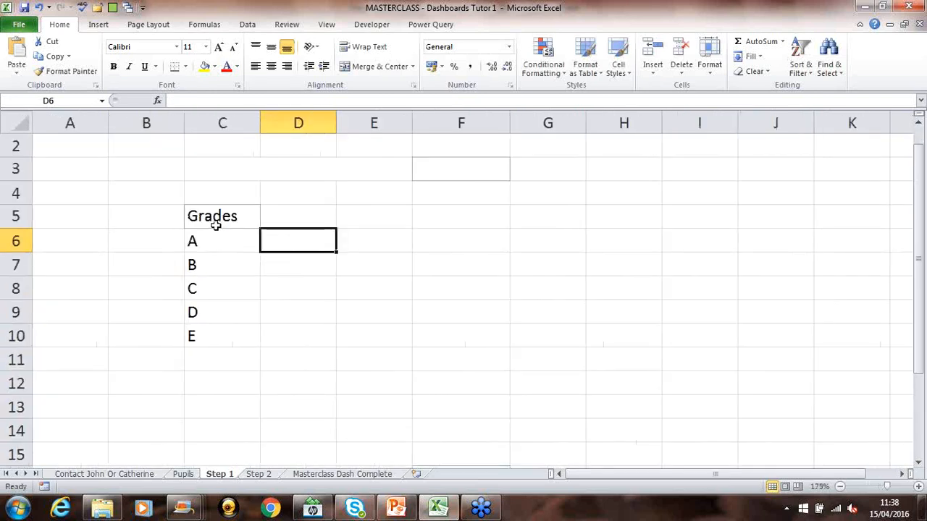
left_click(184, 475)
left_click(218, 475)
type("=coun")
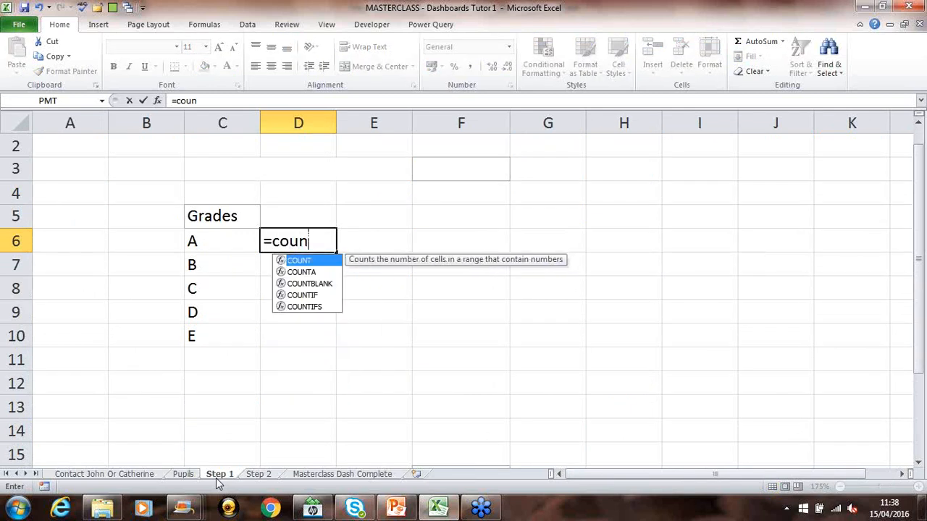
key("Down")
key("Down")
key("Down")
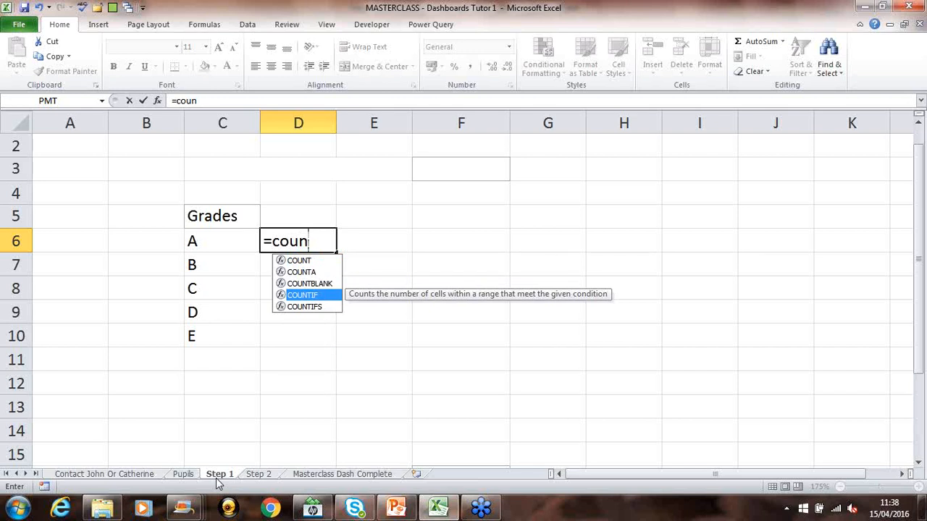
key("Tab")
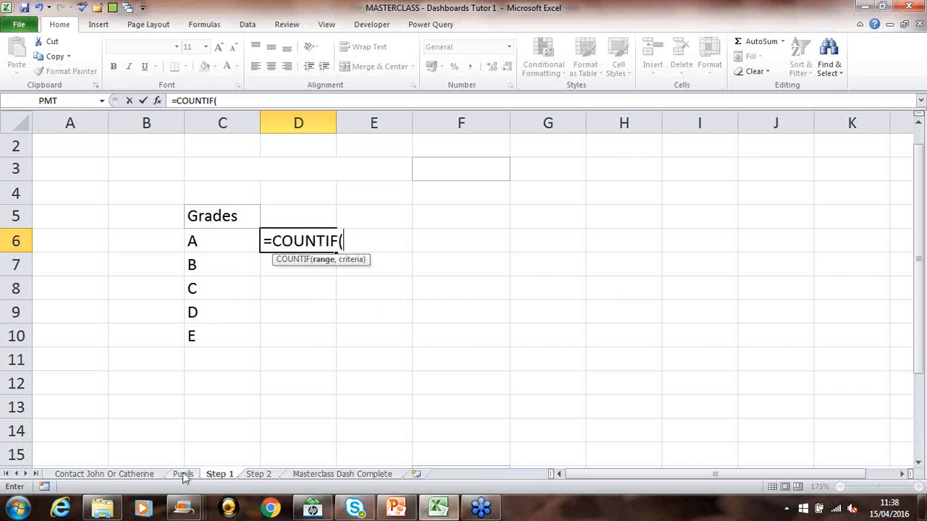
left_click(184, 475)
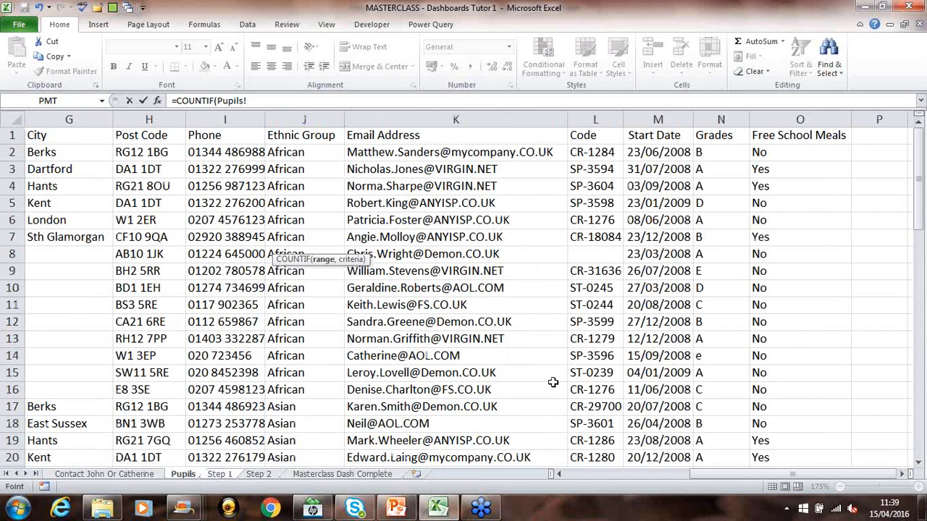
left_click(714, 125)
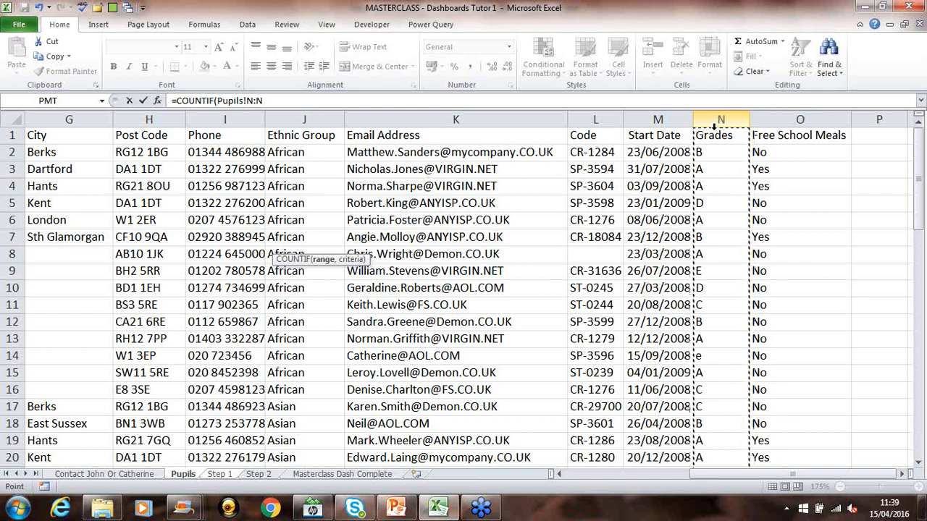
type(",\"a")
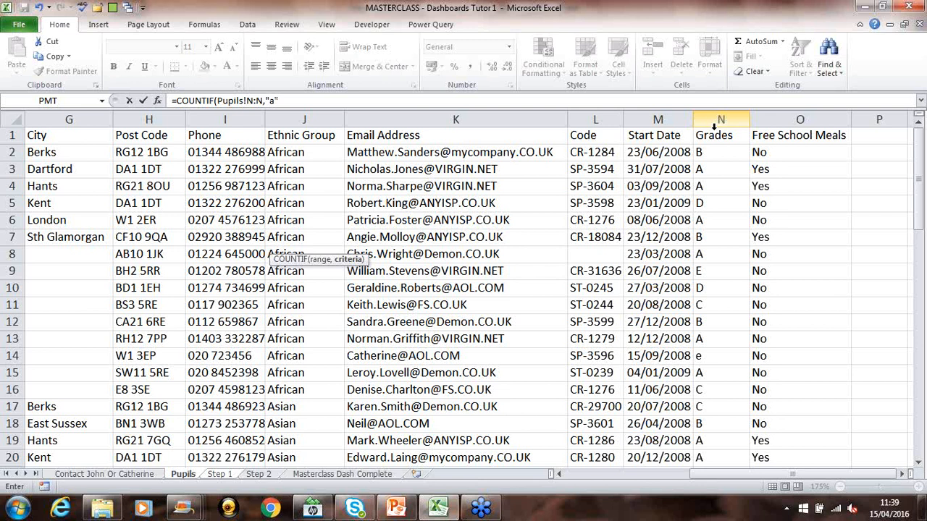
type(")")
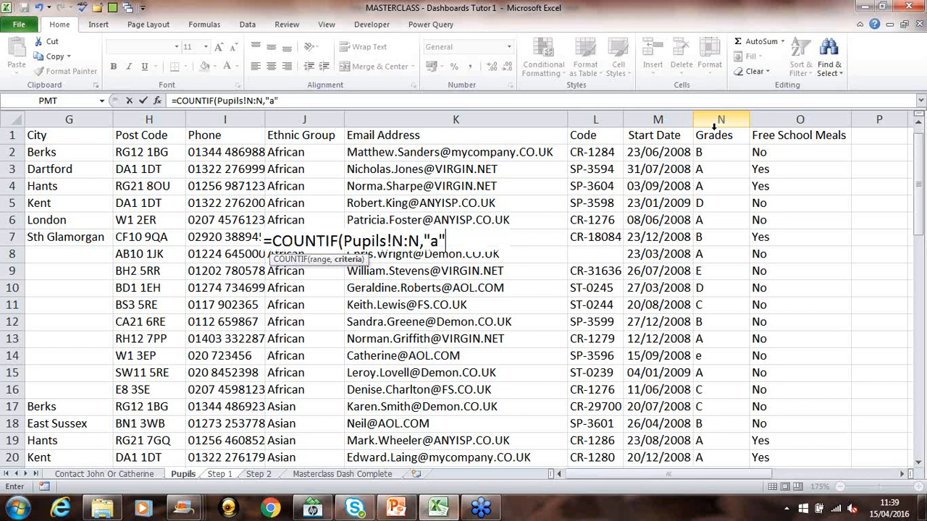
key("Return")
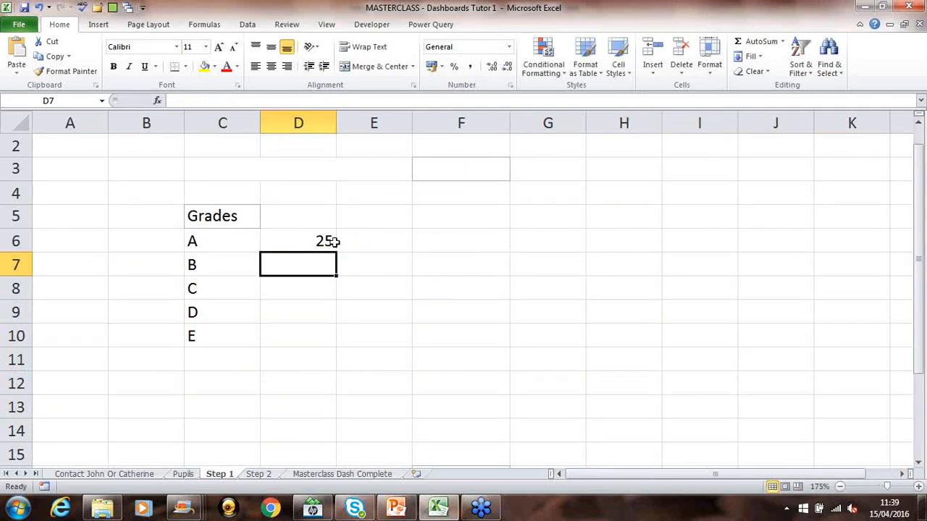
Replace the "a" criterion in D6's COUNTIF formula with a reference to C6, and fill the formula down to D10
double_click(309, 240)
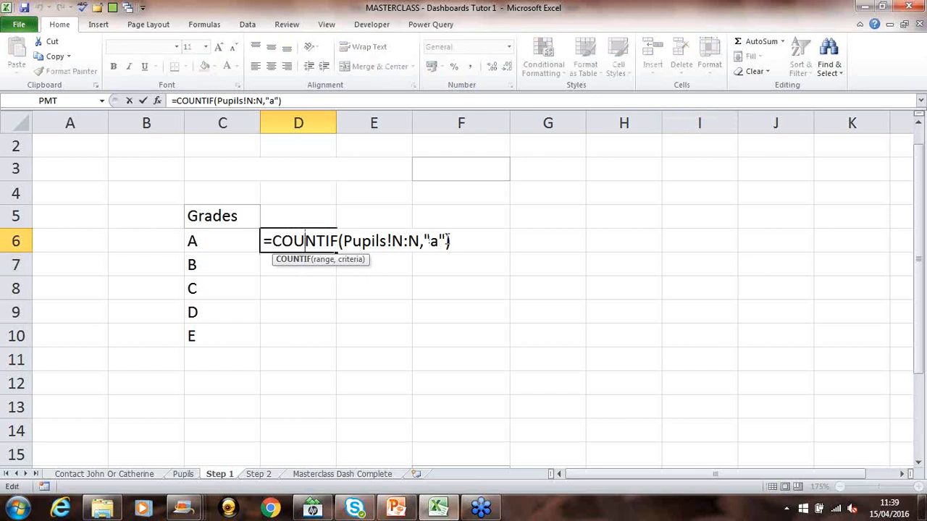
left_click_drag(445, 241, 425, 241)
left_click(202, 243)
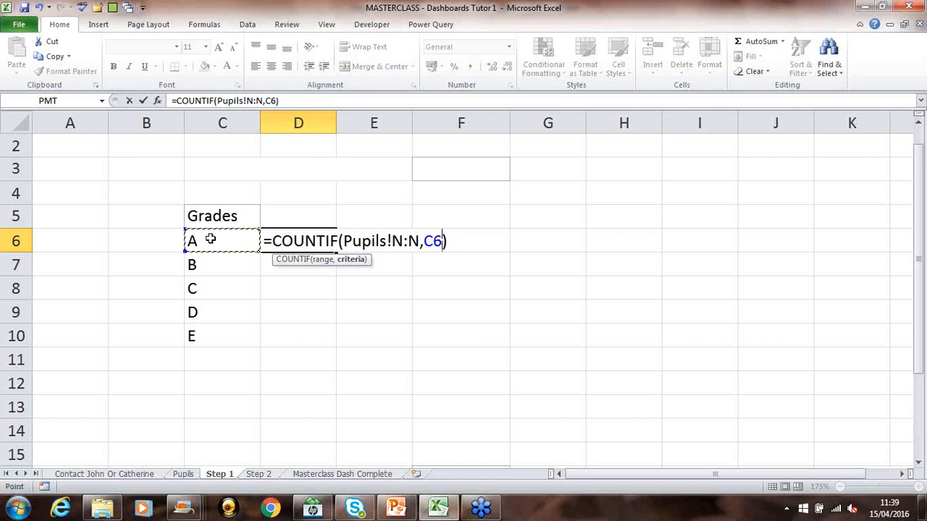
key("Return")
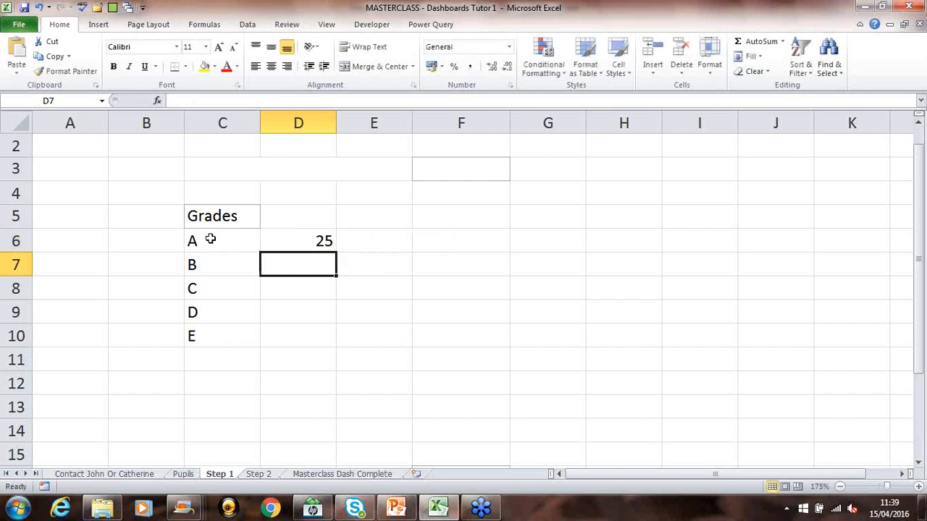
left_click(284, 240)
double_click(336, 251)
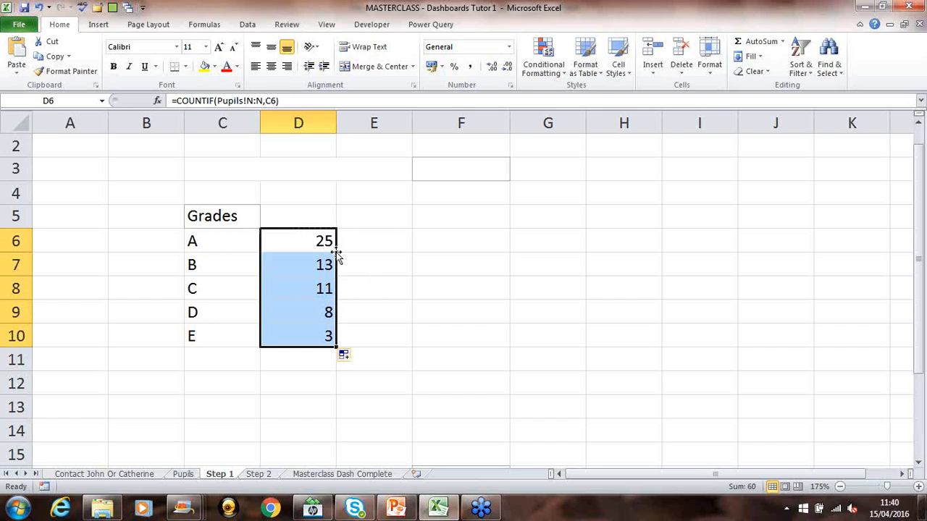
On the Masterclass Dash Complete sheet, test the ethnic group selector by switching it to African and back to Mixed Race
left_click(321, 475)
mouse_move(177, 216)
left_mouse_down()
mouse_move(176, 277)
mouse_move(181, 209)
left_mouse_up()
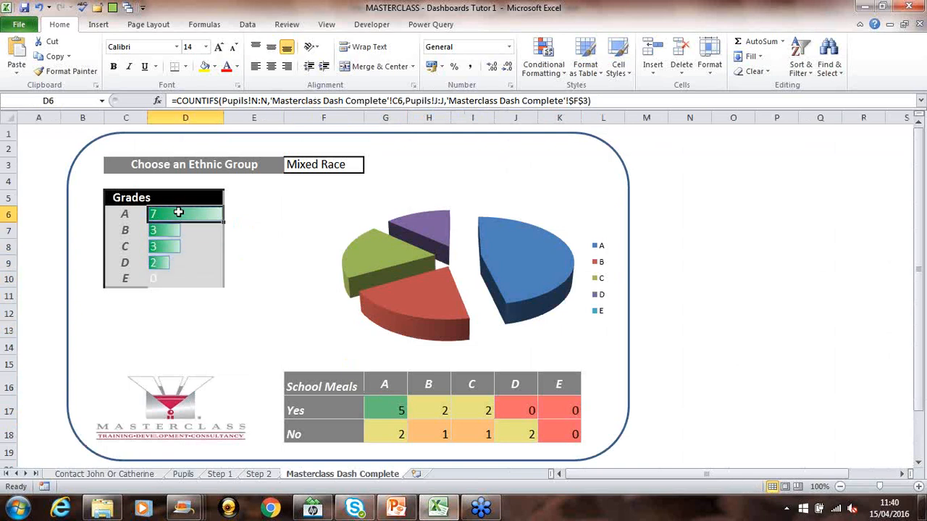
left_click(303, 164)
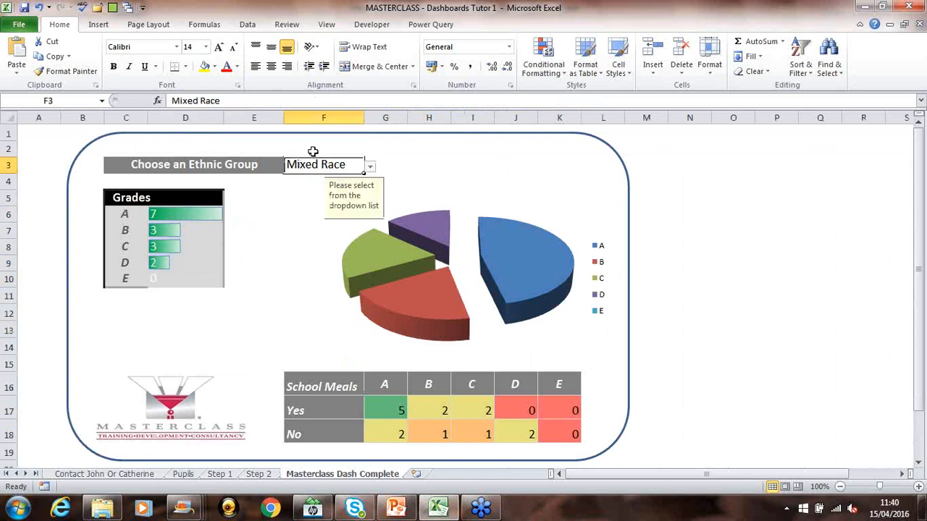
left_click(368, 169)
left_click(347, 178)
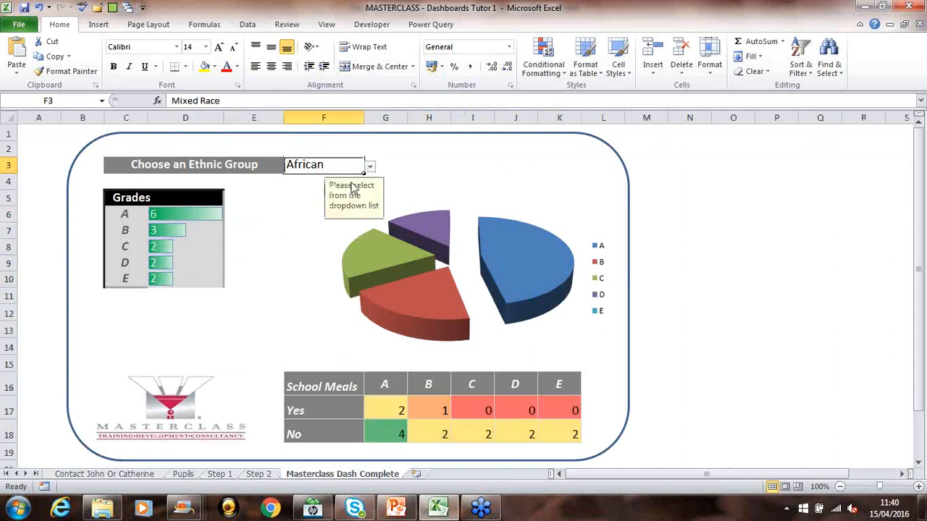
left_click(370, 167)
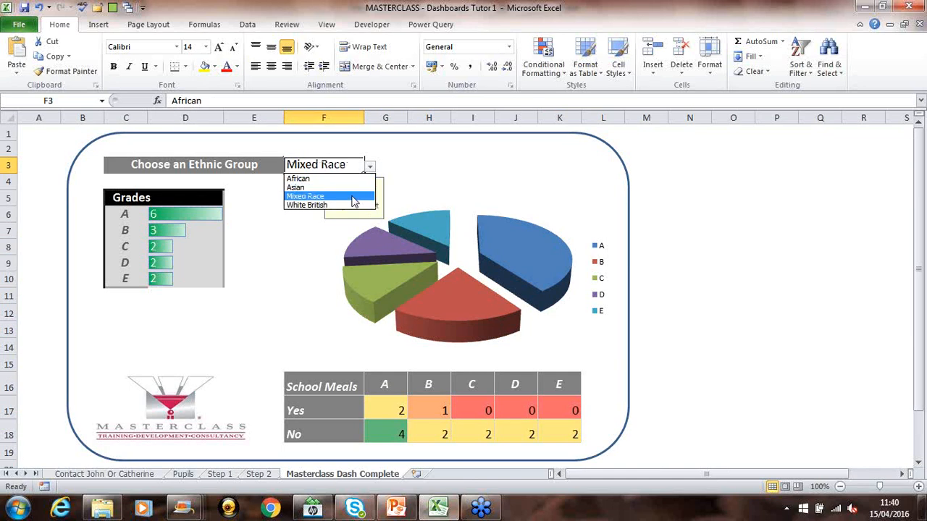
left_click(351, 195)
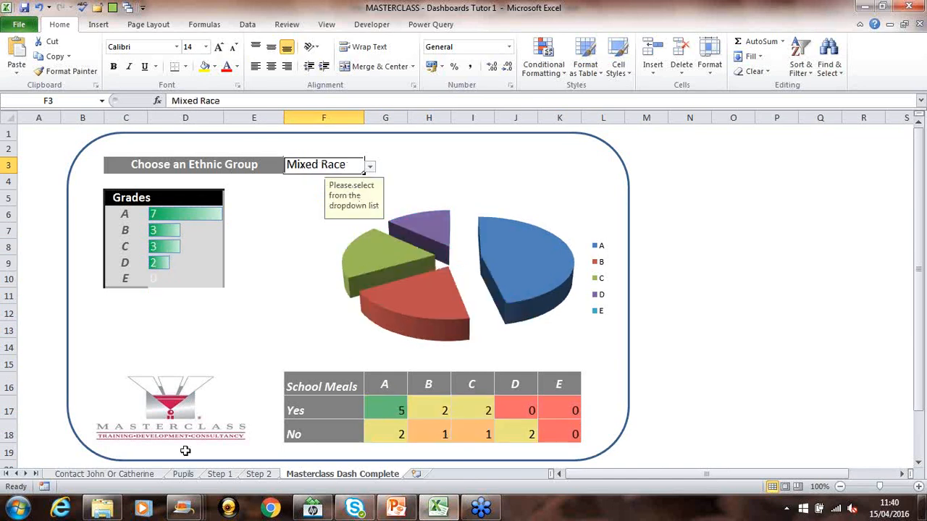
On the Step 1 sheet, enter the label Ethnic Group in the merged cell C3
left_click(215, 473)
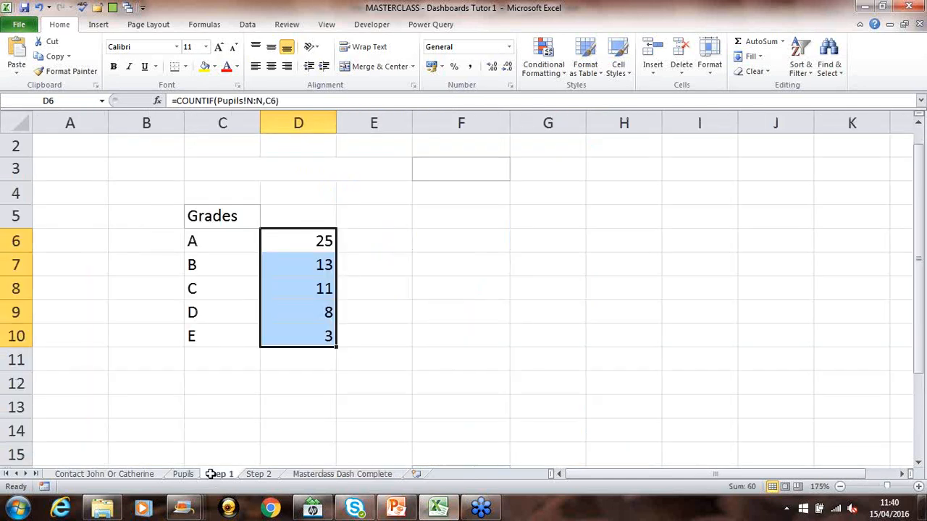
left_click(260, 166)
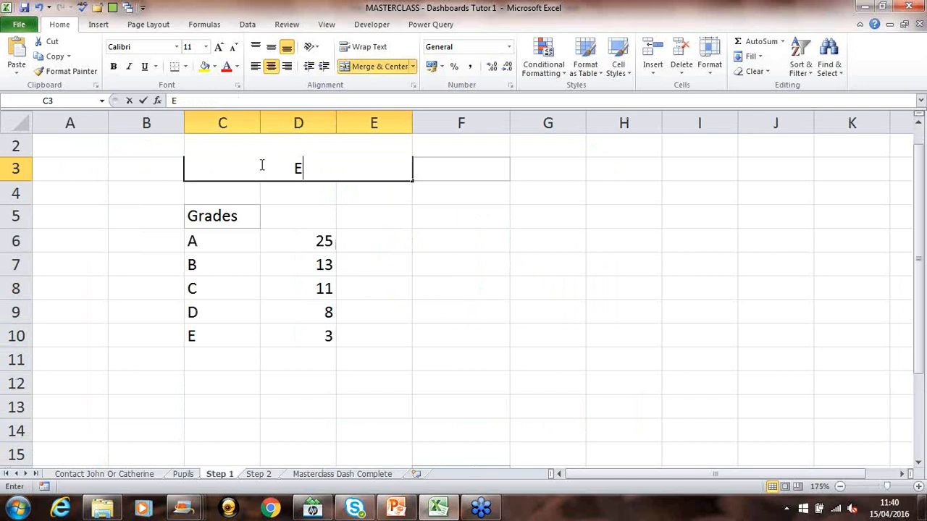
type("Ethnic ")
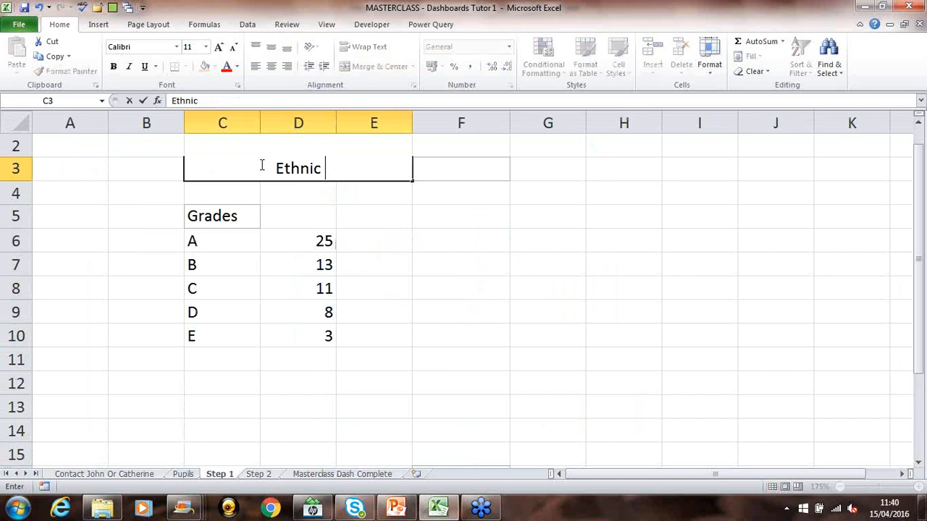
type("Group")
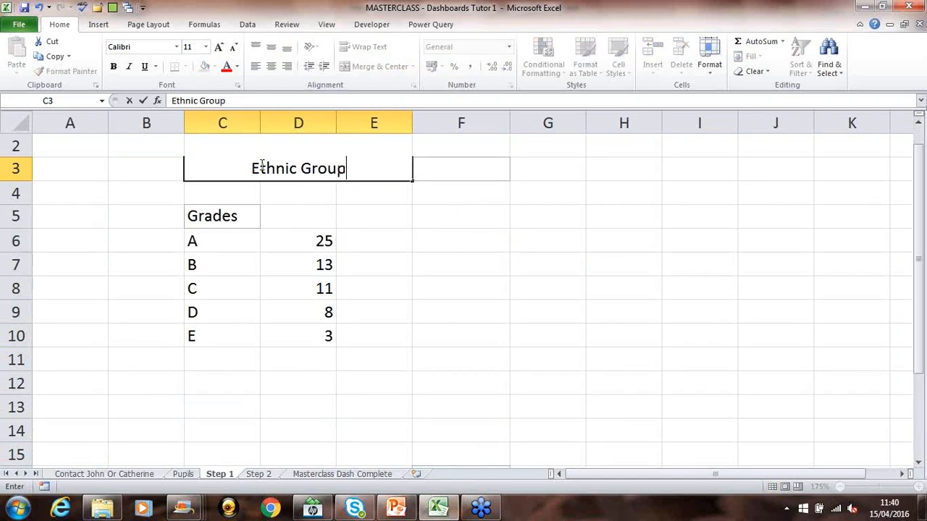
left_click(465, 167)
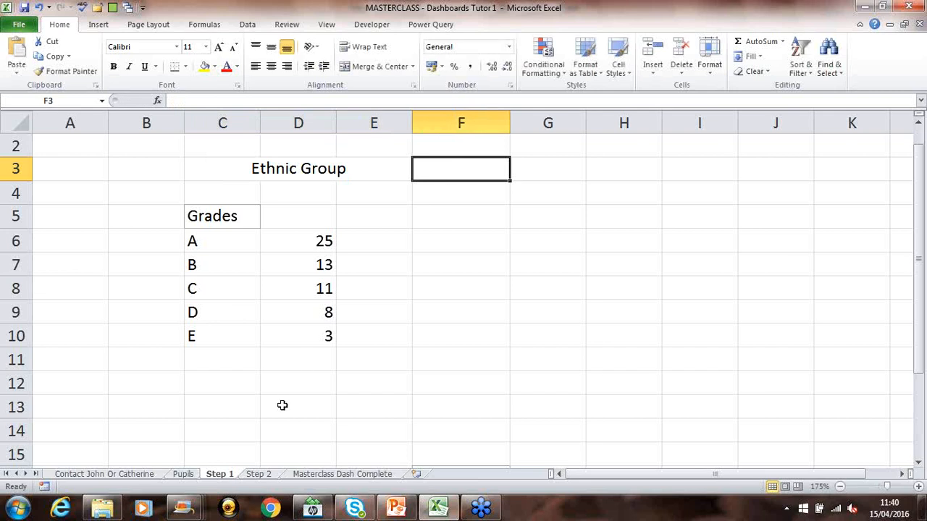
Copy the Ethnic Group column J from the Pupils sheet and paste it as values into column K of Step 1
left_click(184, 474)
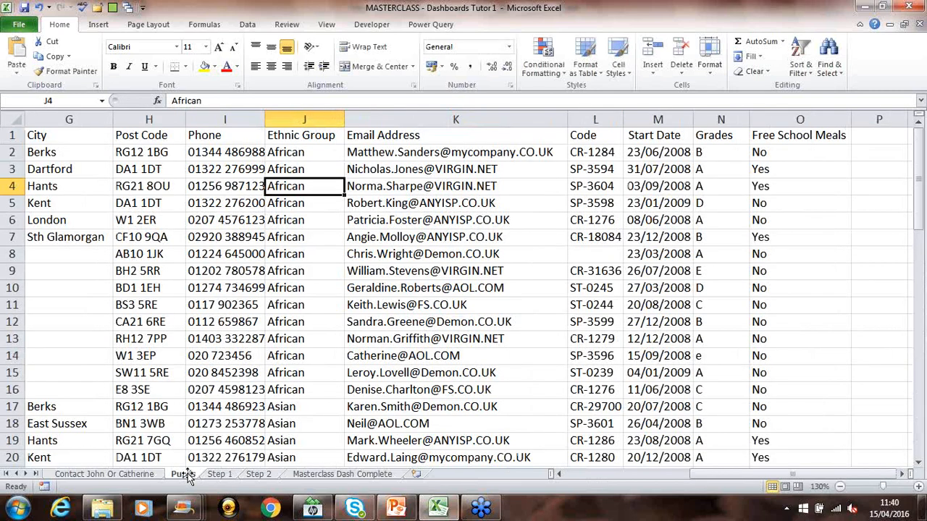
left_click(304, 118)
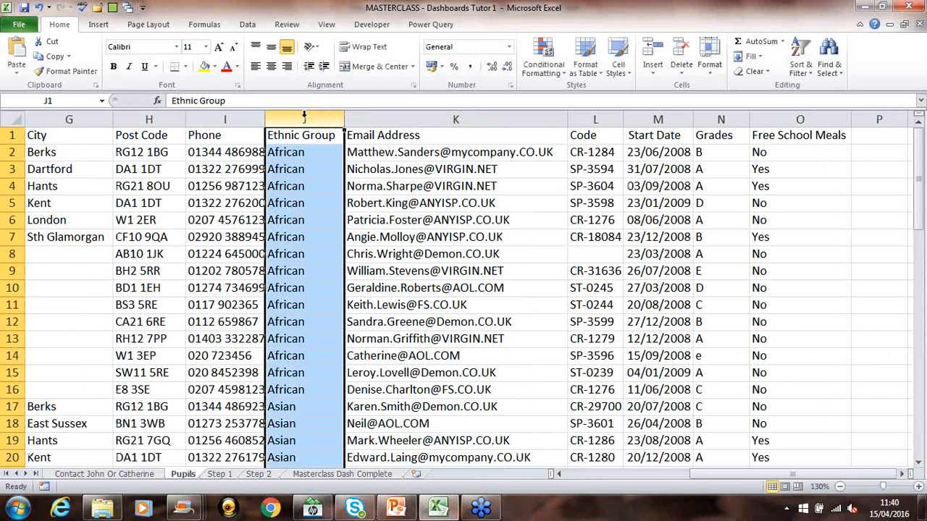
key("ctrl+c")
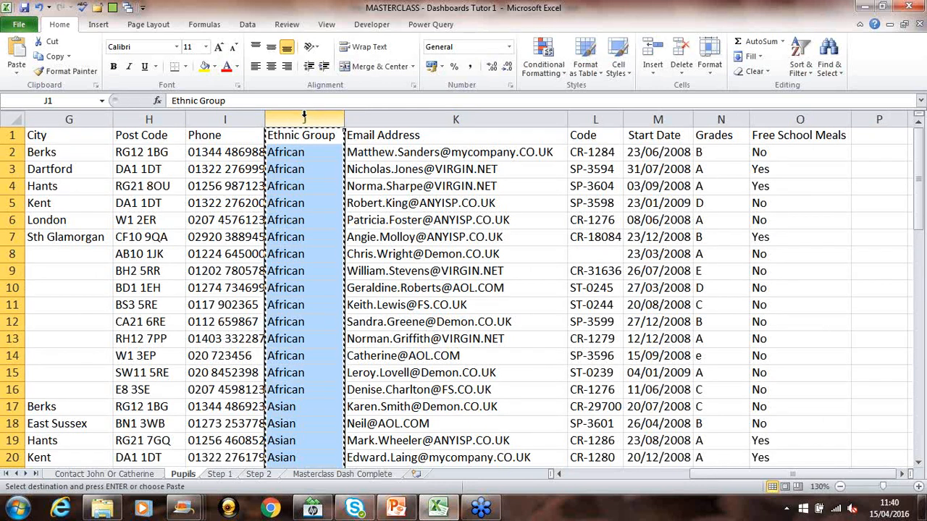
left_click(217, 474)
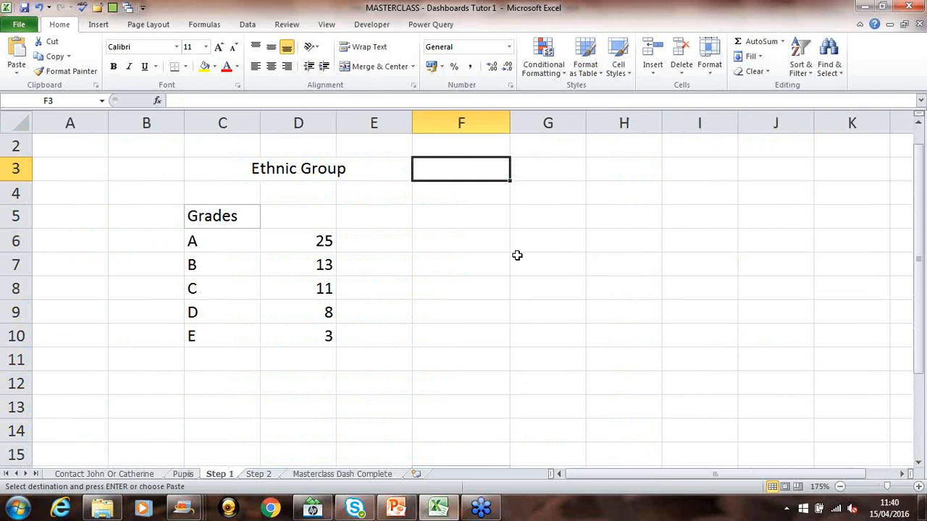
left_click(817, 123)
right_click(822, 124)
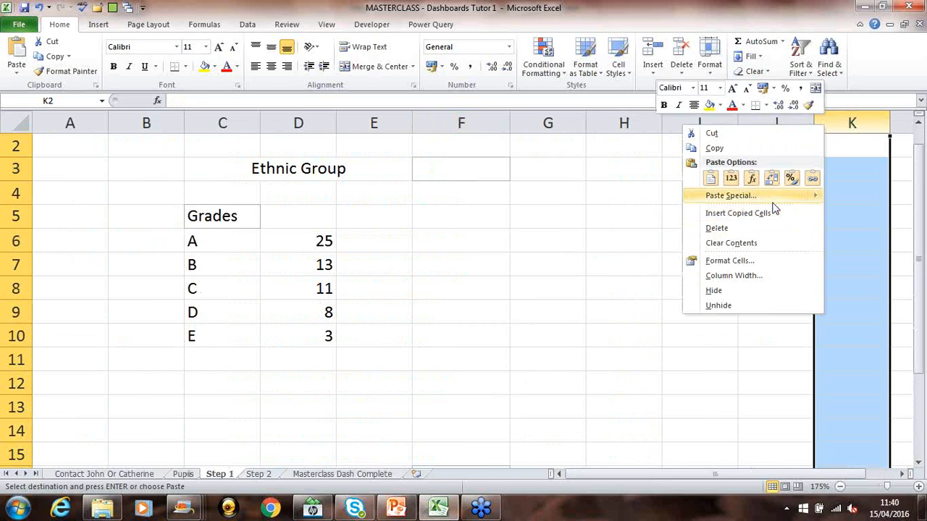
left_click(732, 180)
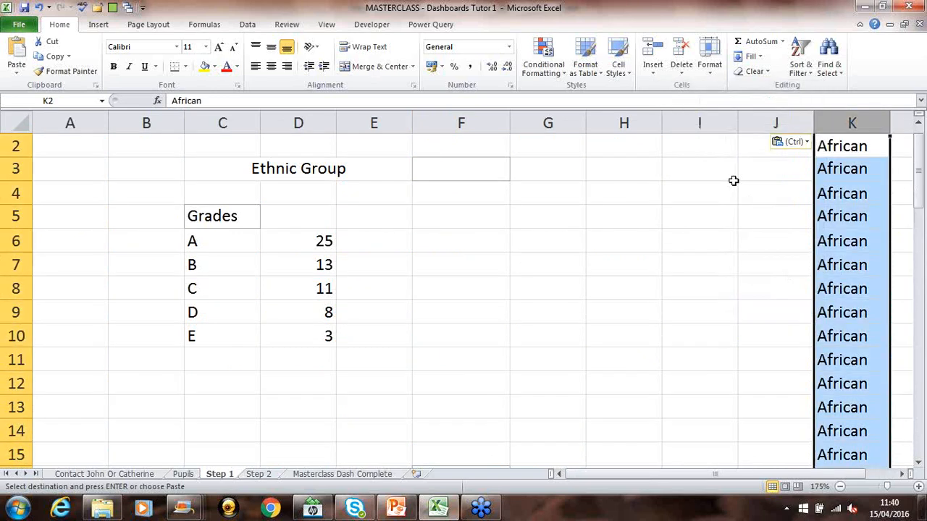
scroll(734, 181, "up", 1)
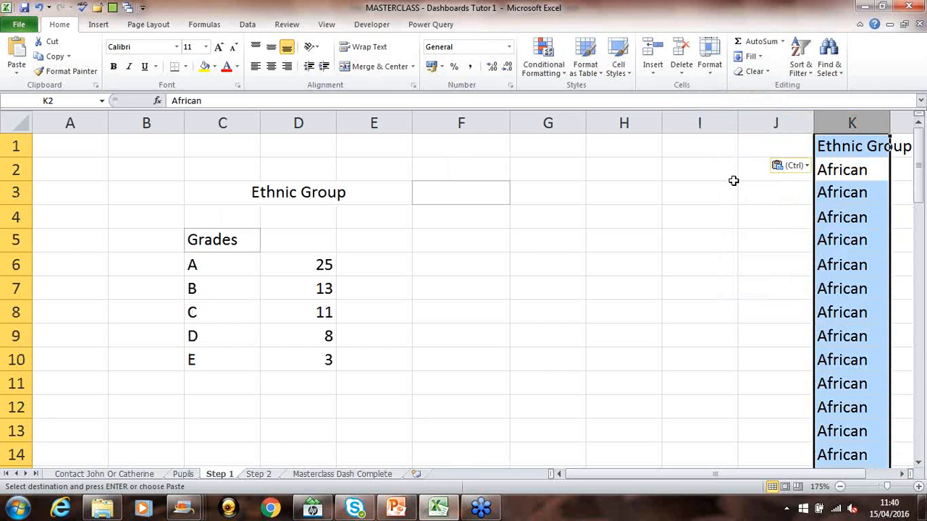
Remove the duplicate values from column K, keeping each ethnic group only once
left_click(247, 24)
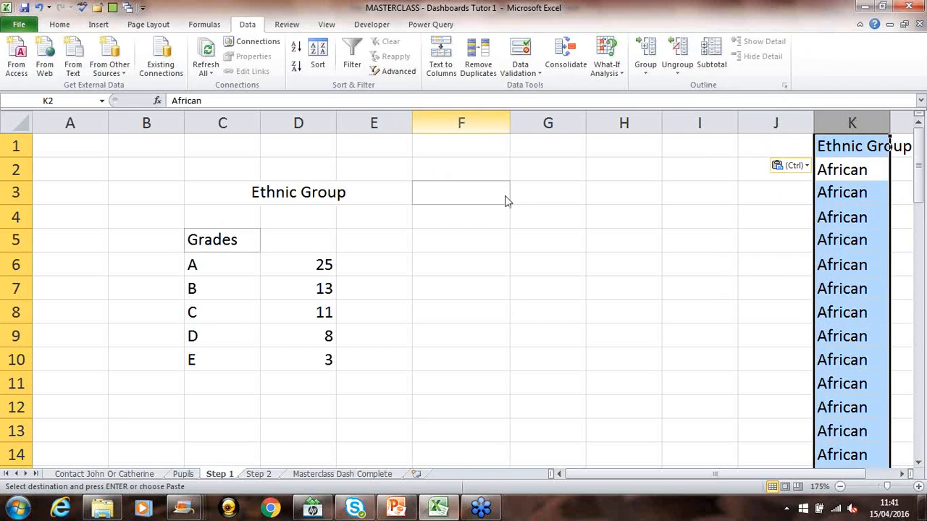
left_click(487, 65)
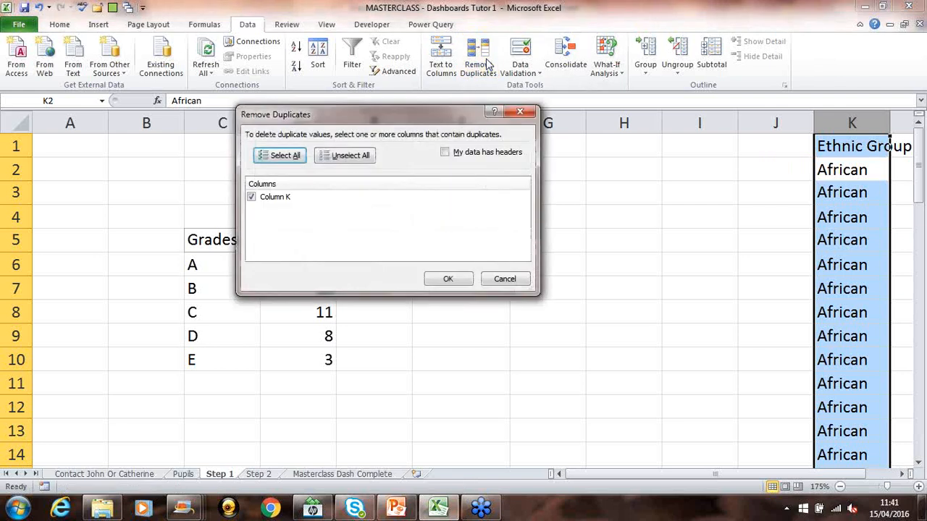
left_click(445, 281)
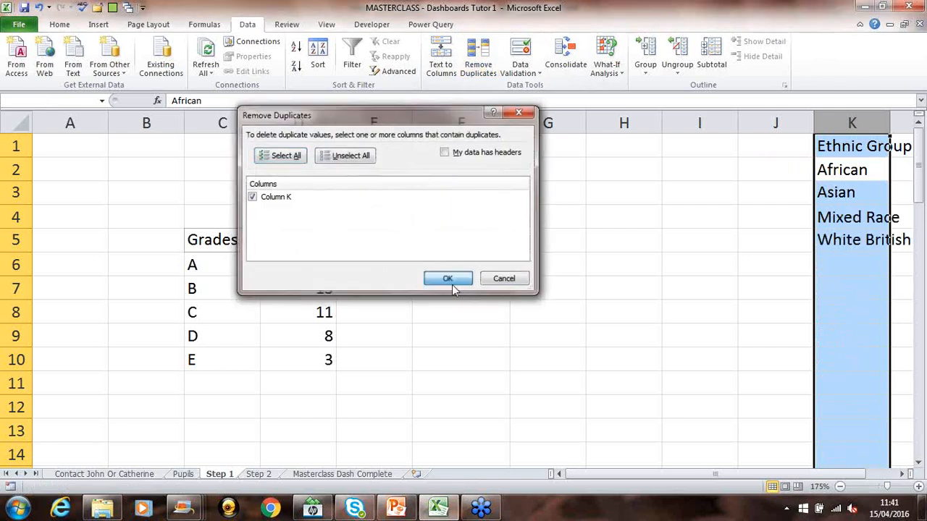
left_click(456, 279)
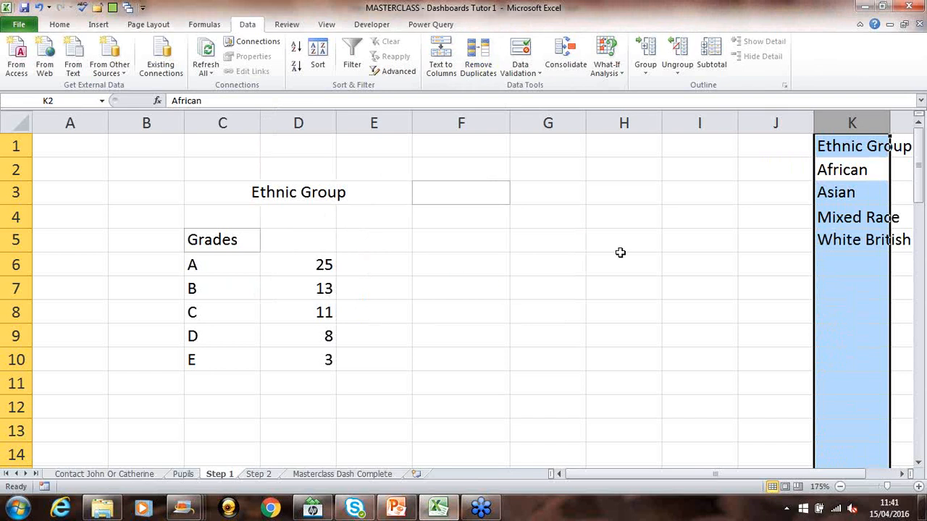
Add list data validation to cell F3, using the ethnic groups in K2:K5 as the source
left_click_drag(825, 170, 829, 208)
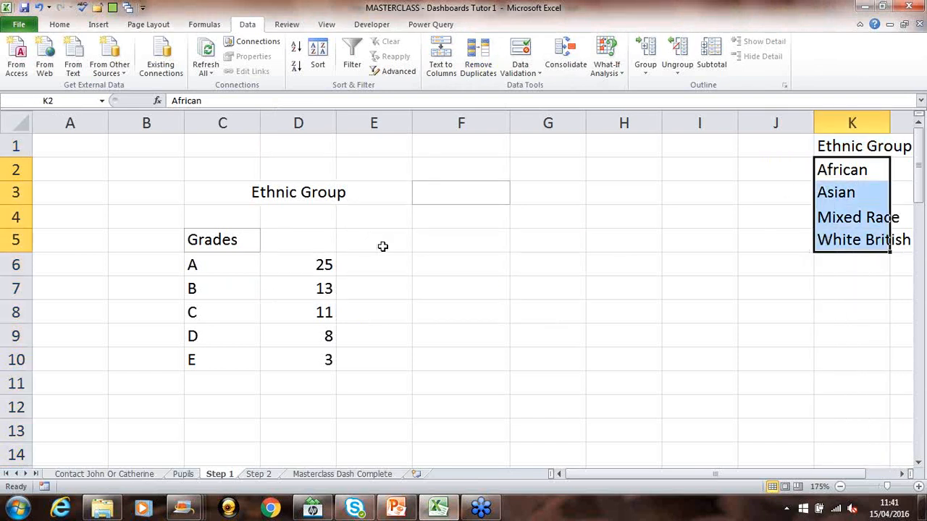
left_click(424, 192)
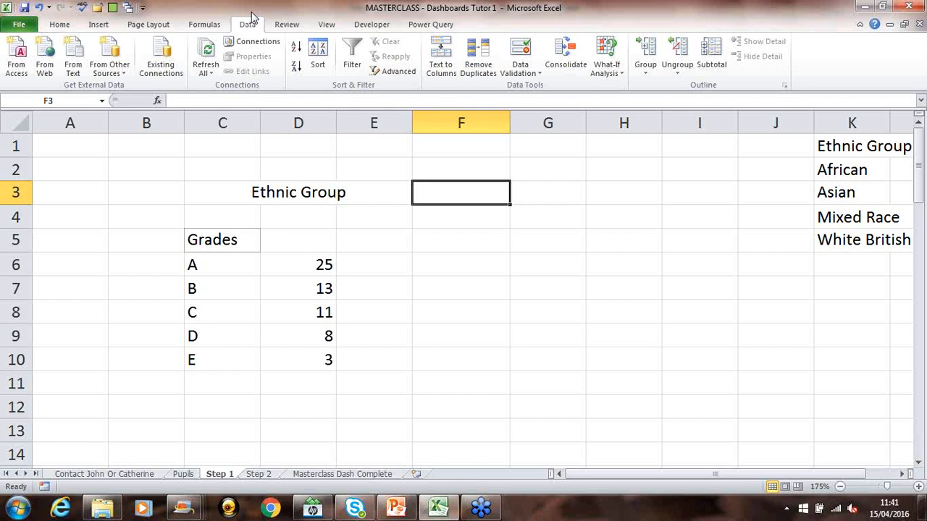
left_click(516, 52)
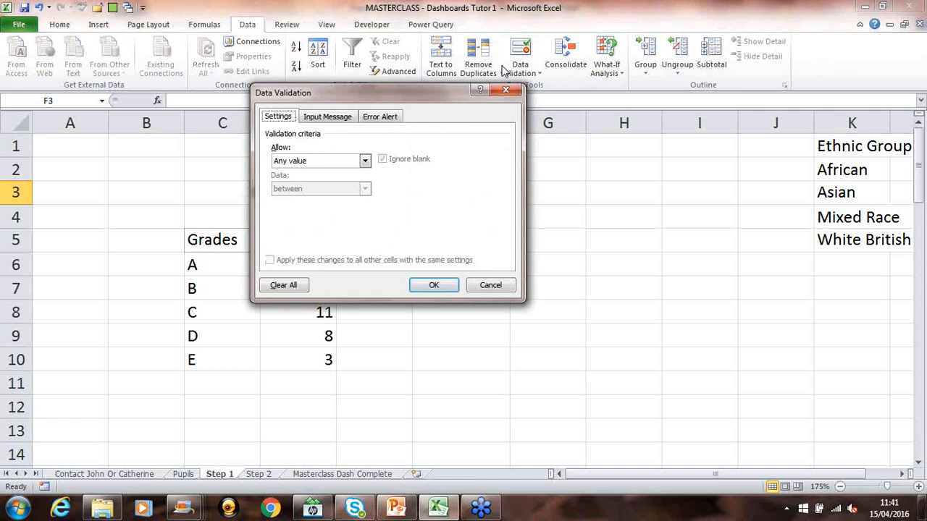
left_click(365, 162)
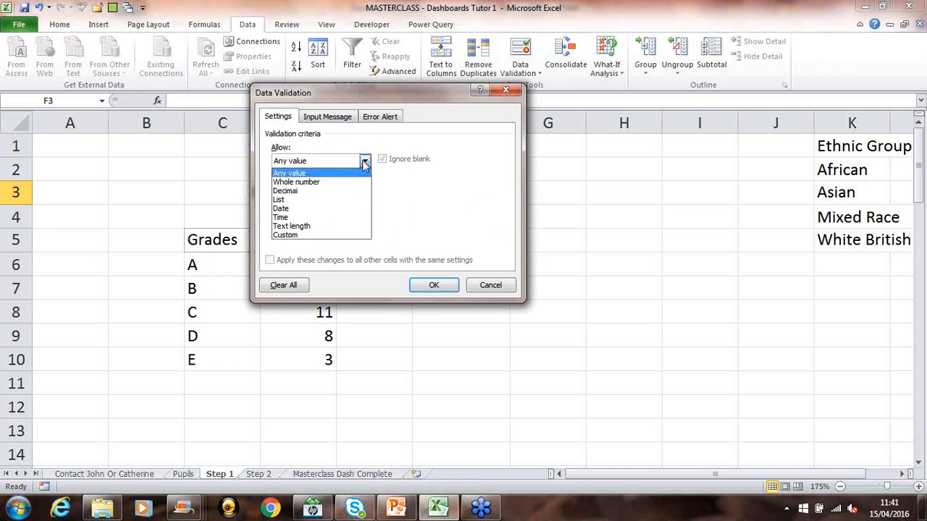
left_click(317, 201)
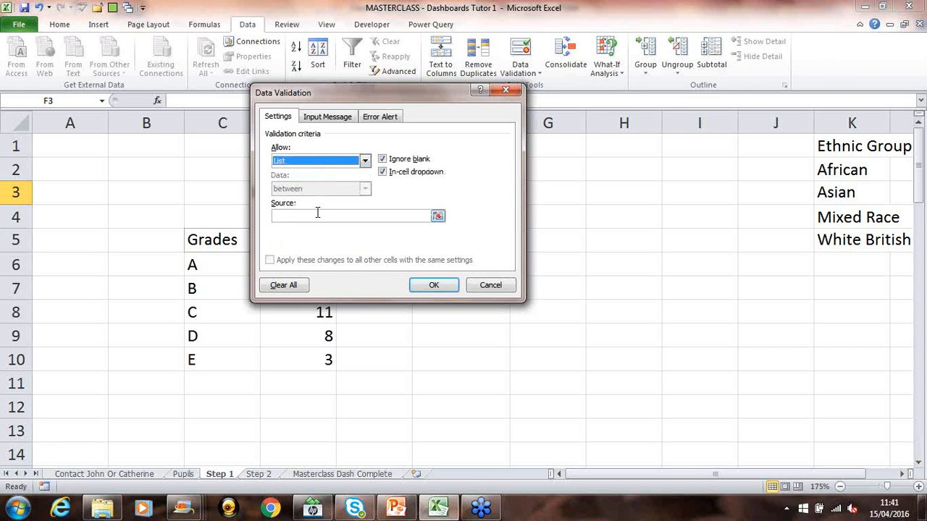
left_click(317, 214)
left_click_drag(847, 170, 851, 240)
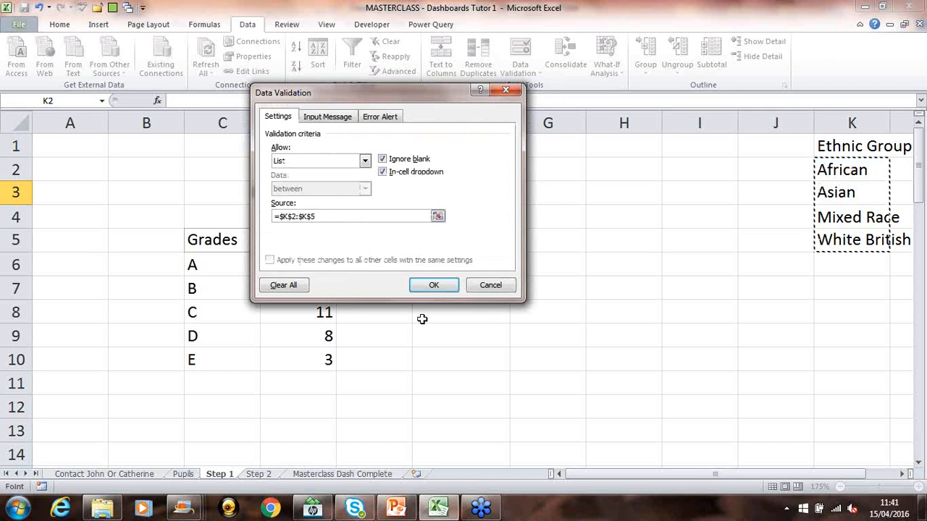
left_click(434, 285)
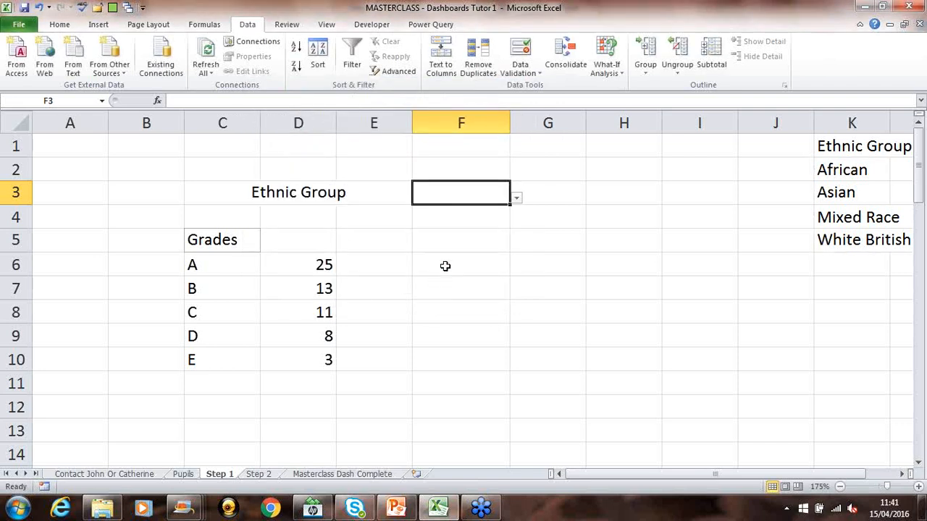
Try the new F3 list by choosing Asian, and set the cell to Mixed Race
left_click(517, 197)
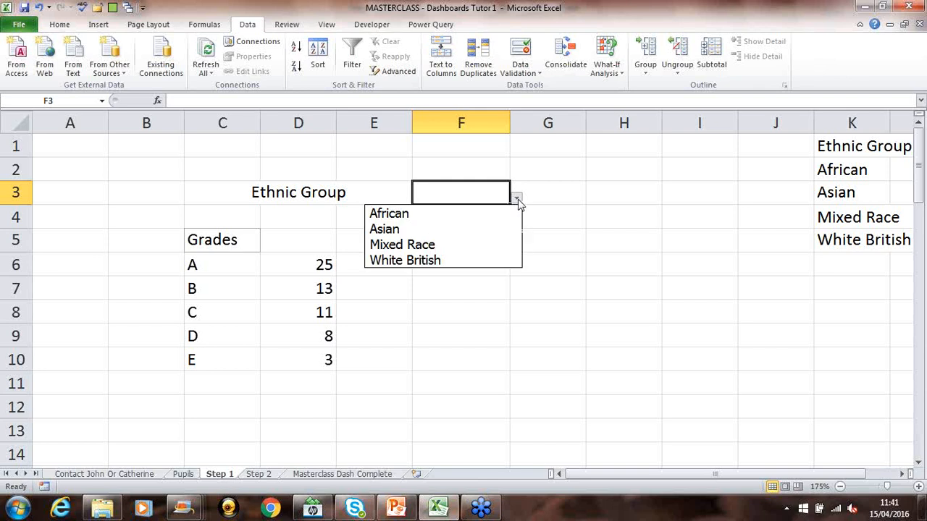
left_click(462, 229)
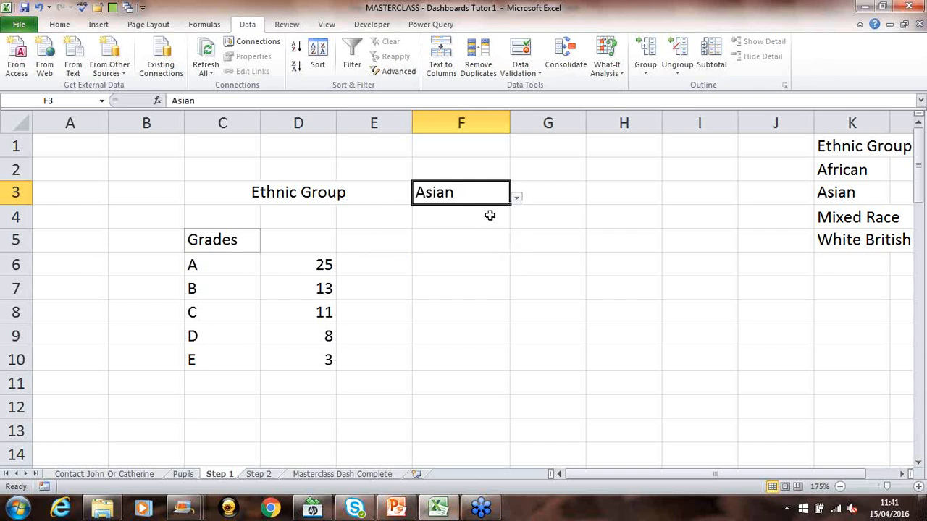
left_click(517, 197)
left_click(486, 243)
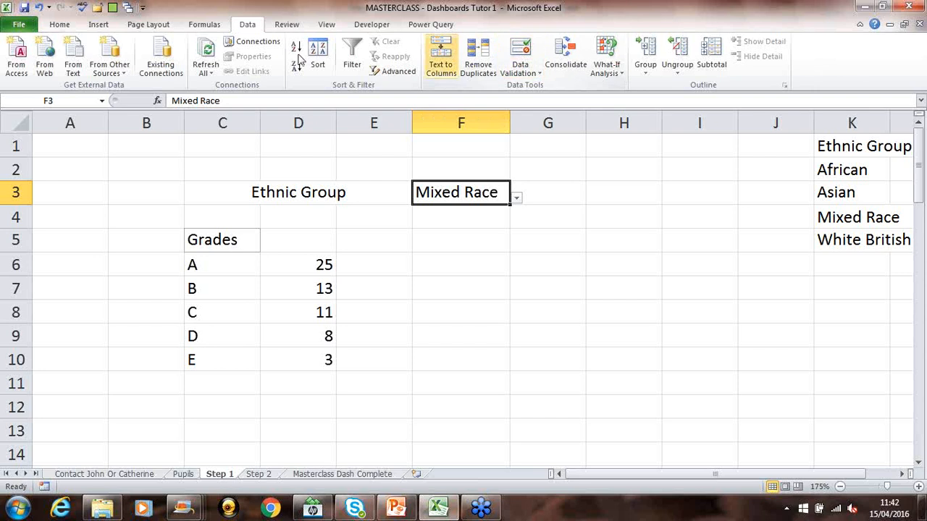
Add the input message "Please choose from the list." to F3's data validation
left_click(522, 51)
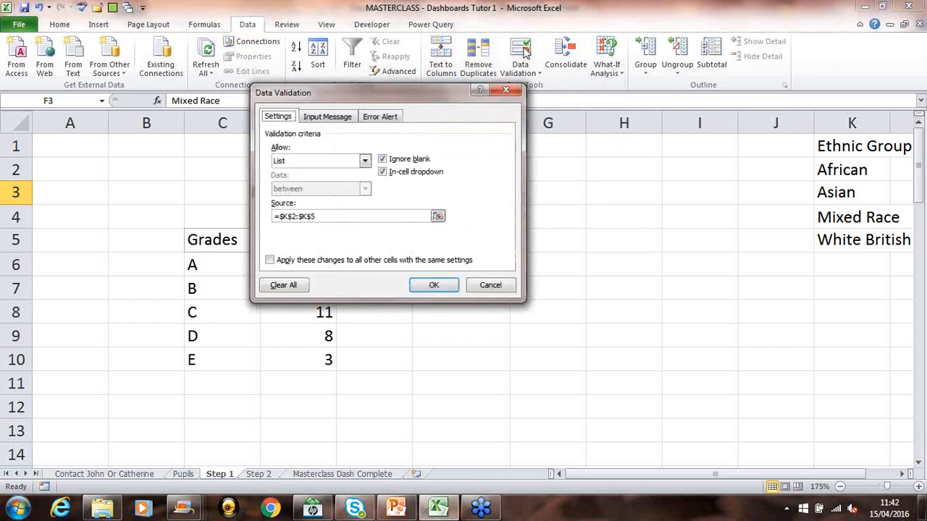
left_click(326, 119)
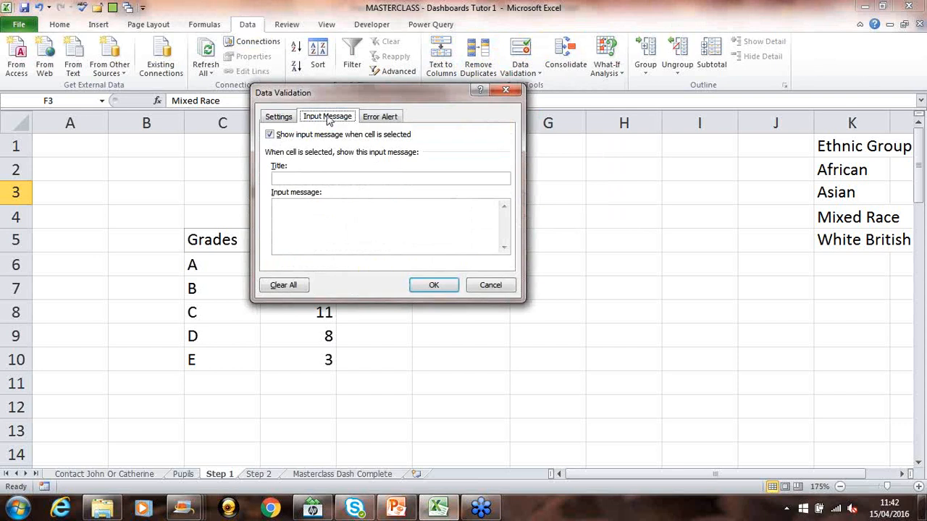
left_click(337, 219)
type("Please choos")
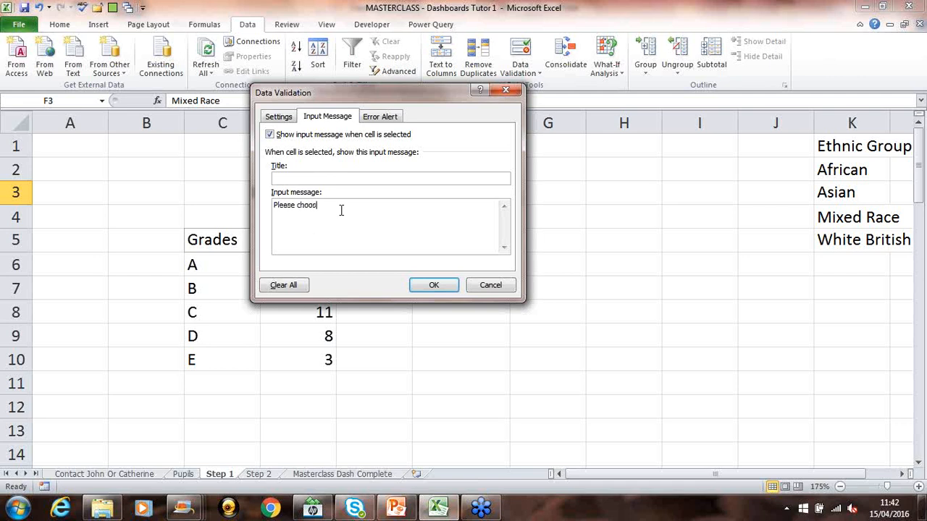
type("e from the list.")
left_click(434, 284)
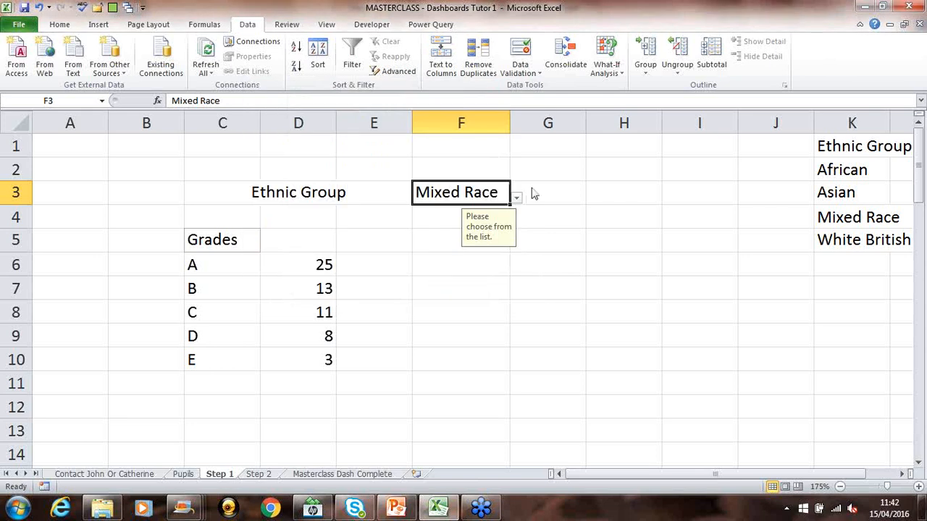
Give F3's validation an error alert titled with the author's first name plus "dashboard" and the message "Please choose from the list"
left_click(522, 49)
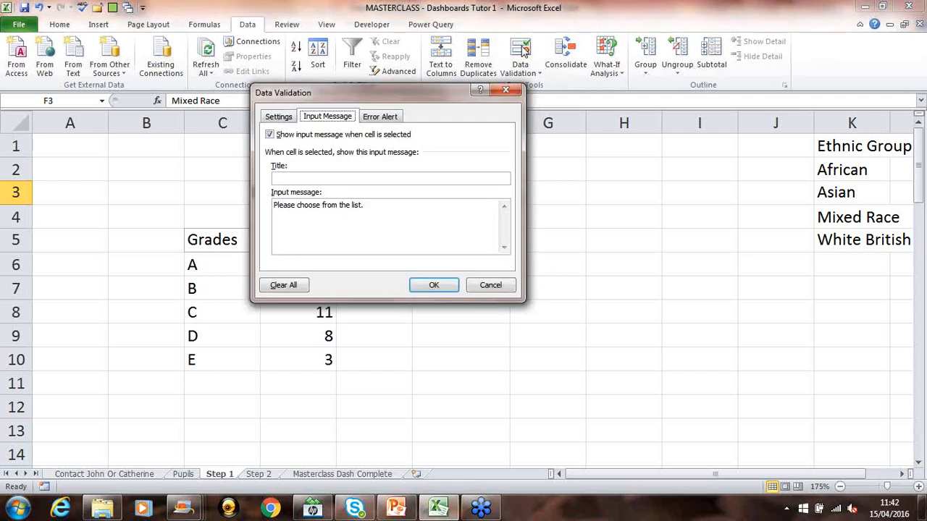
left_click(392, 117)
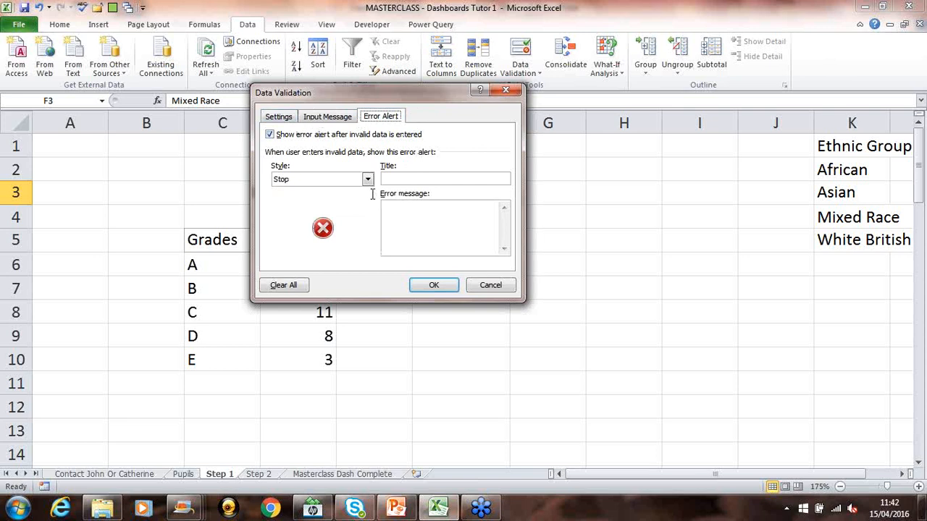
left_click(398, 178)
type("Johns dashboard")
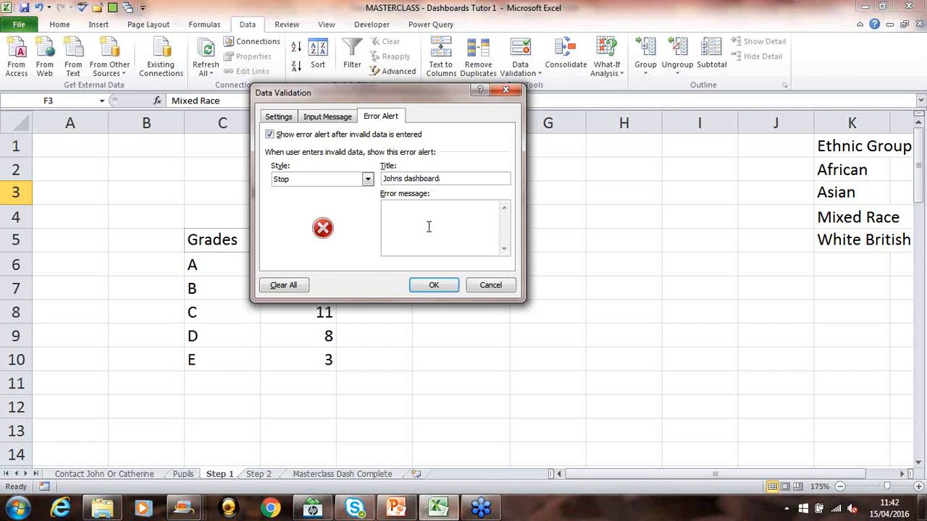
left_click(429, 227)
type("Please choose from the list")
left_click(434, 285)
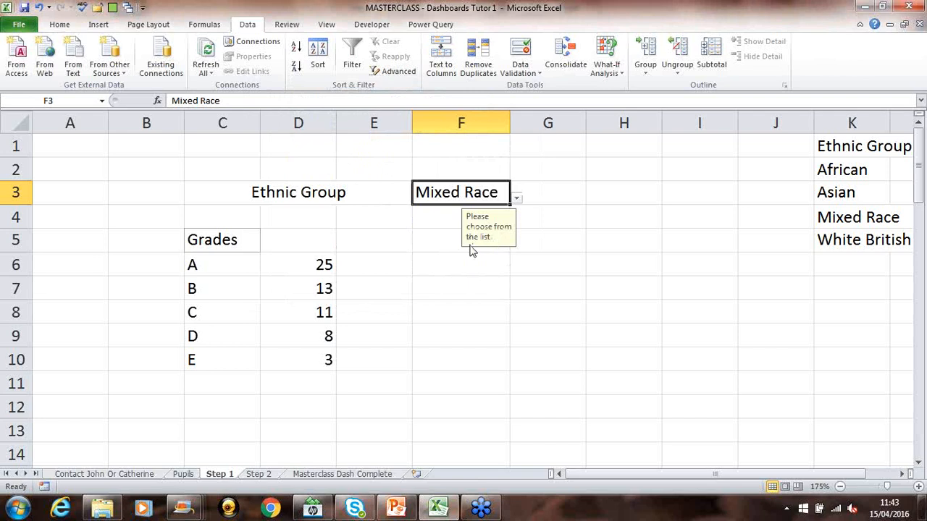
Test F3's validation by trying to enter dublin, and cancel the entry
type("dublin")
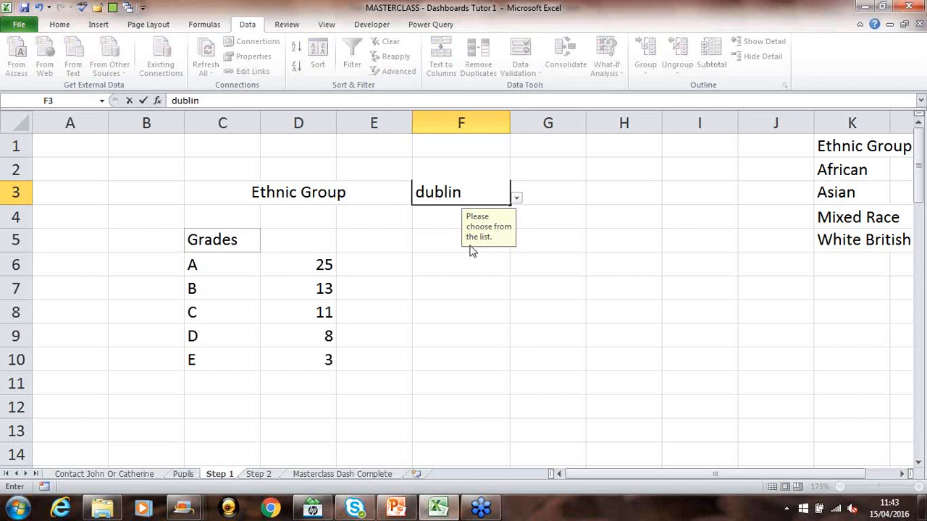
key("Return")
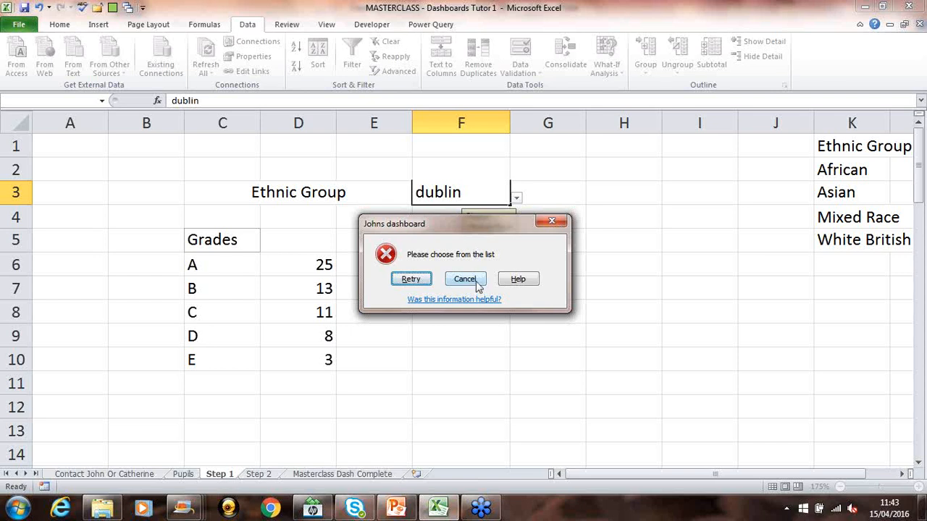
left_click(476, 281)
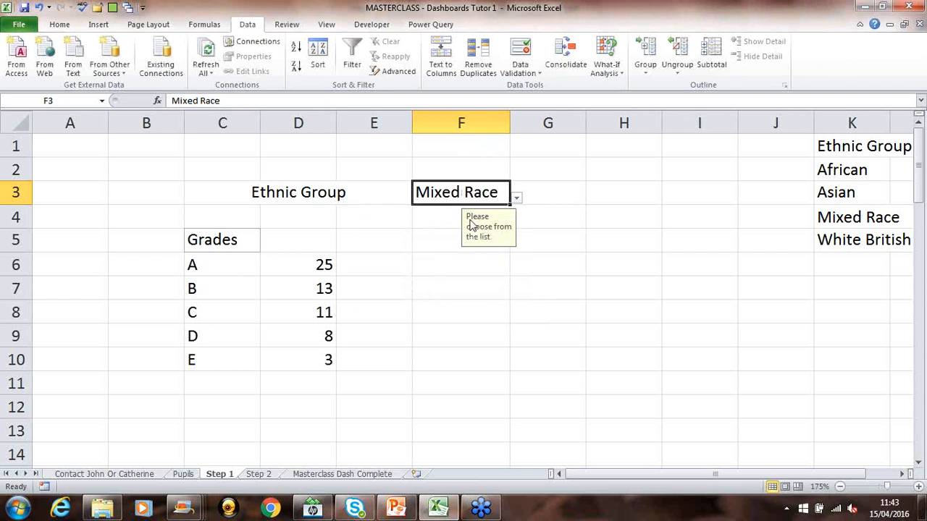
Change the function in D6's formula from COUNTIF to COUNTIFS
left_click(304, 265)
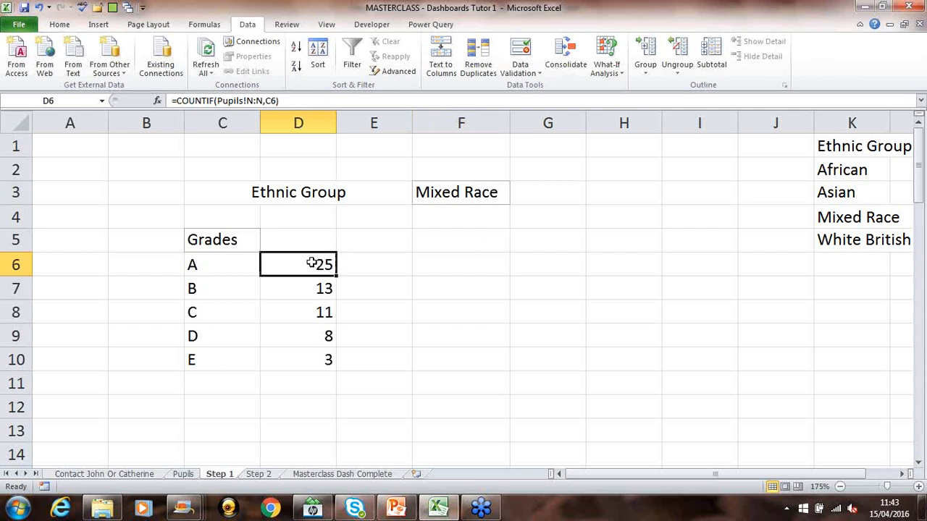
double_click(312, 263)
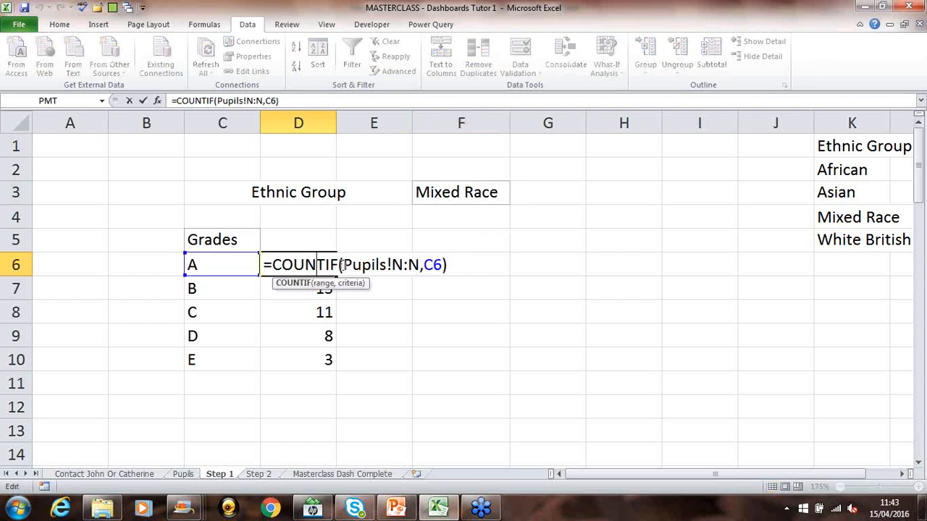
left_click(340, 266)
type("s")
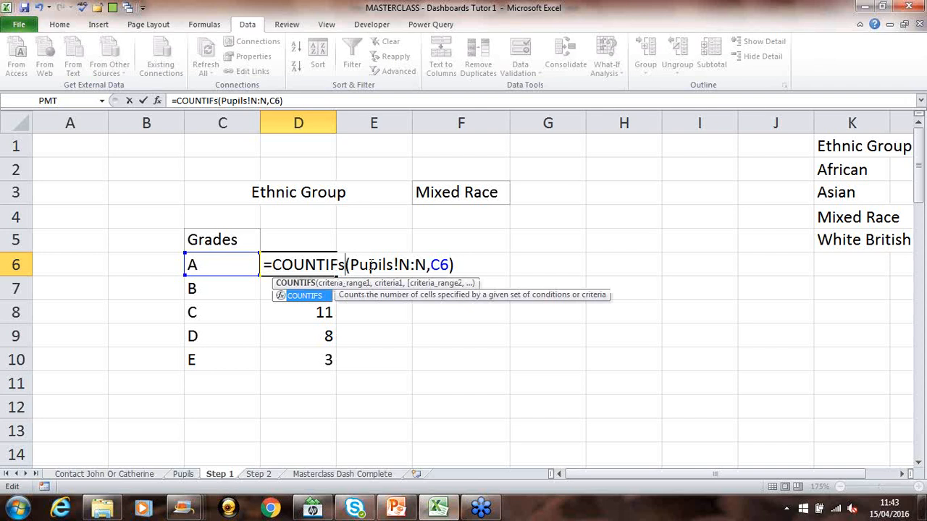
Extend D6's COUNTIFS formula with the Pupils sheet's Ethnic Group column J as second range and "Asian" as its criterion
left_click(451, 266)
left_click(452, 265)
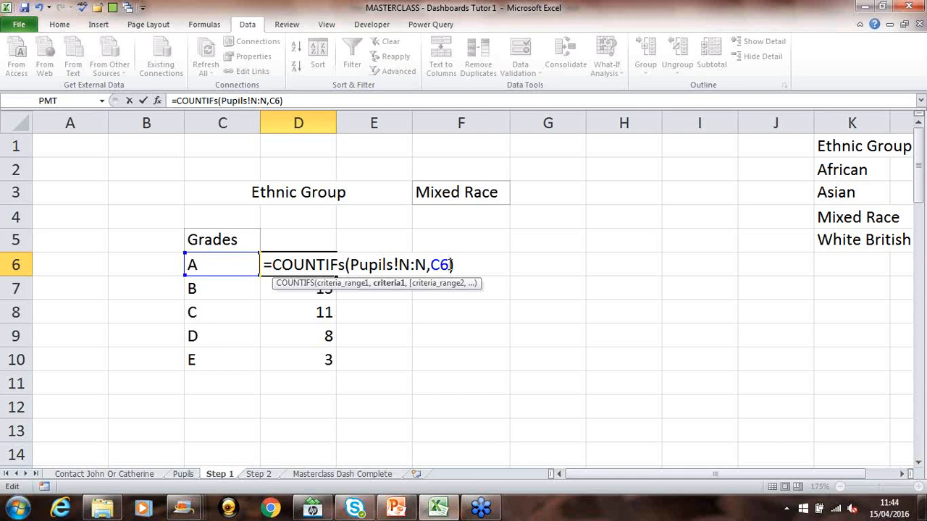
type(";")
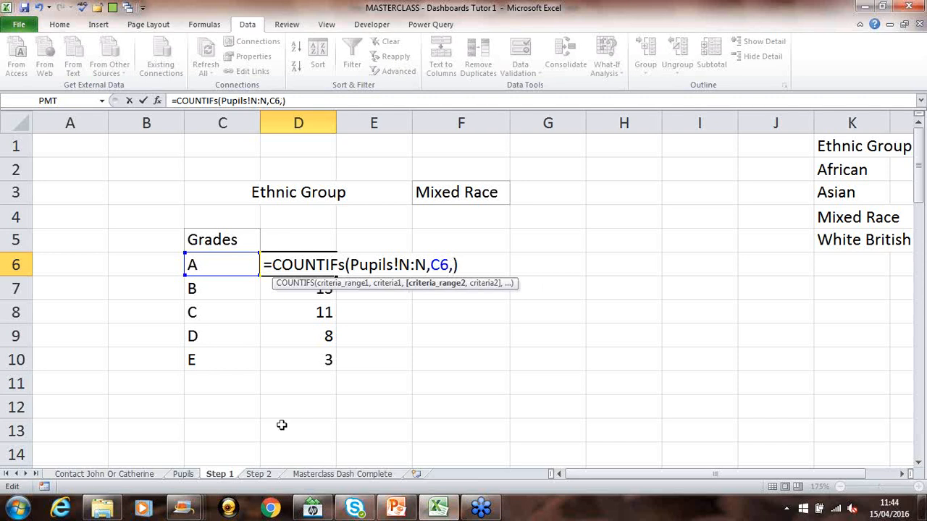
left_click(181, 475)
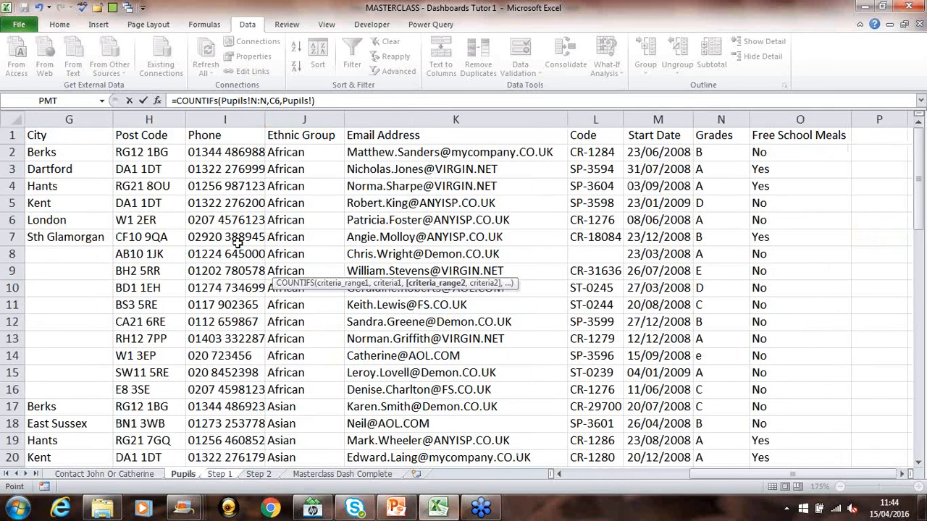
left_click(290, 116)
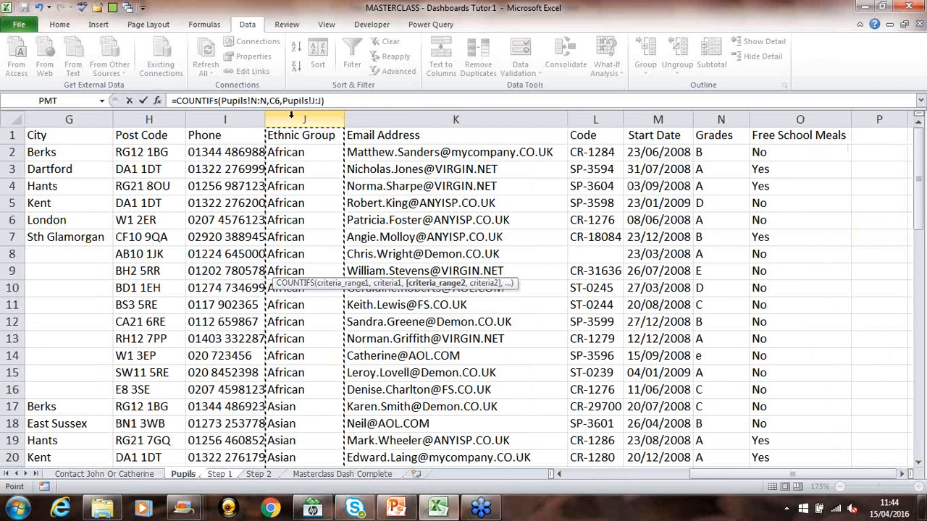
type(",")
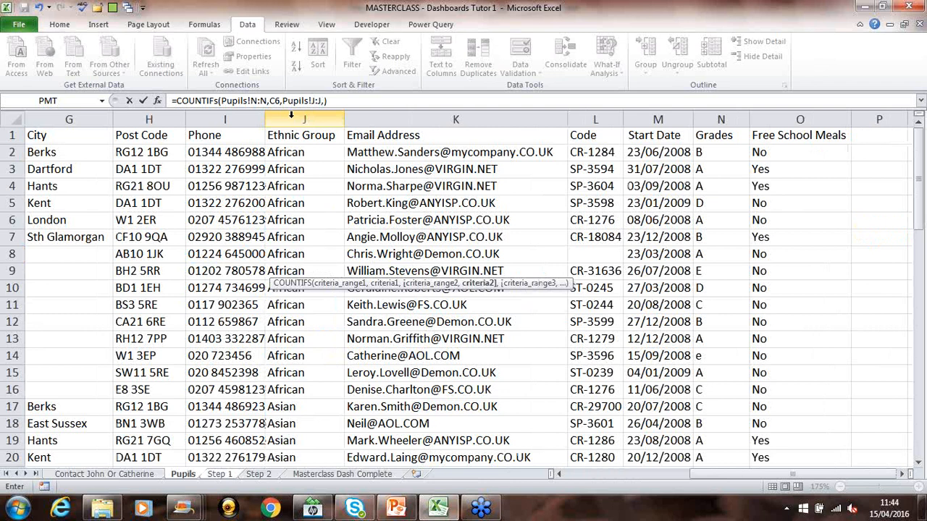
type("\"Asian\"\"")
key("Escape")
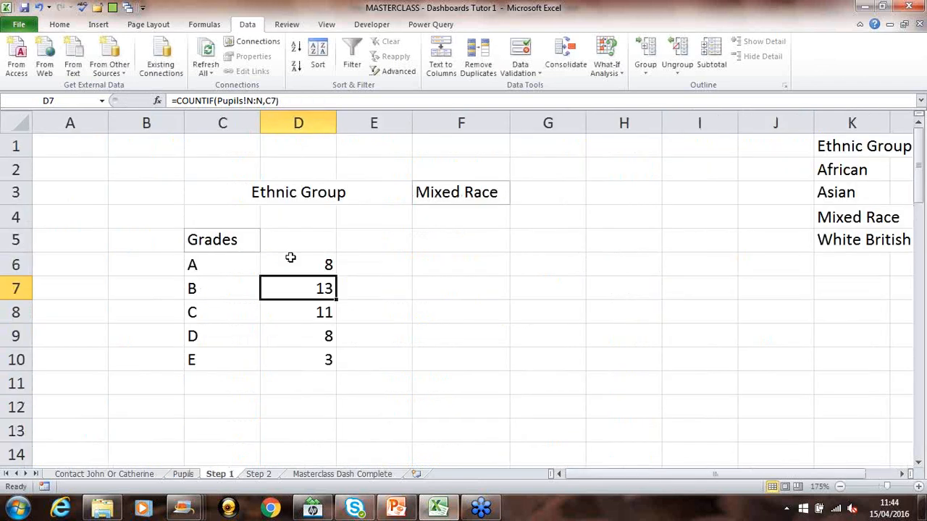
left_click(295, 264)
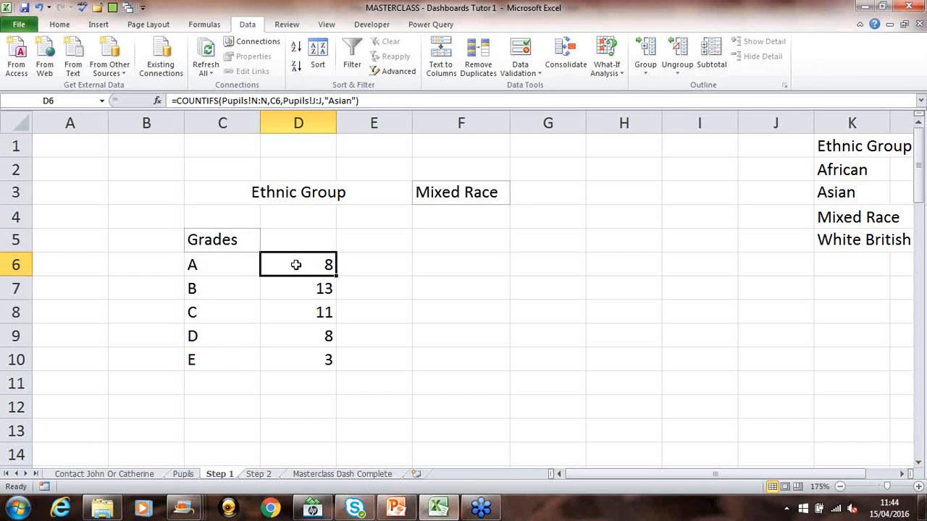
Replace the "Asian" criterion in D6's COUNTIFS formula with the absolute reference $F$3, and fill the formula down to D10
double_click(295, 264)
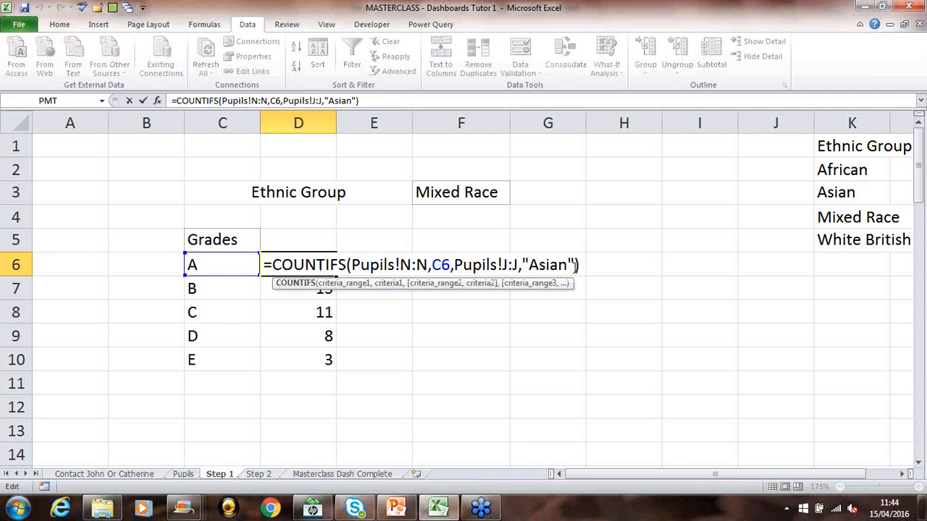
left_click_drag(577, 265, 524, 265)
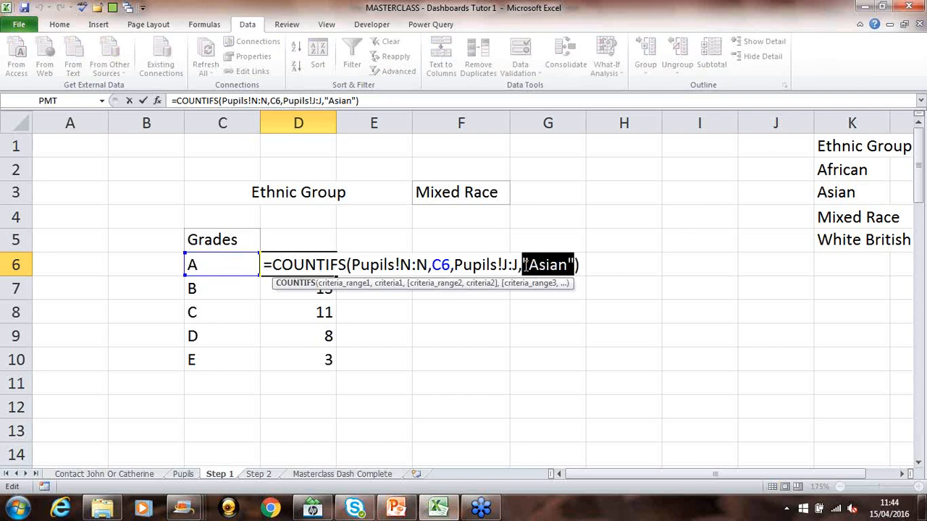
left_click(450, 192)
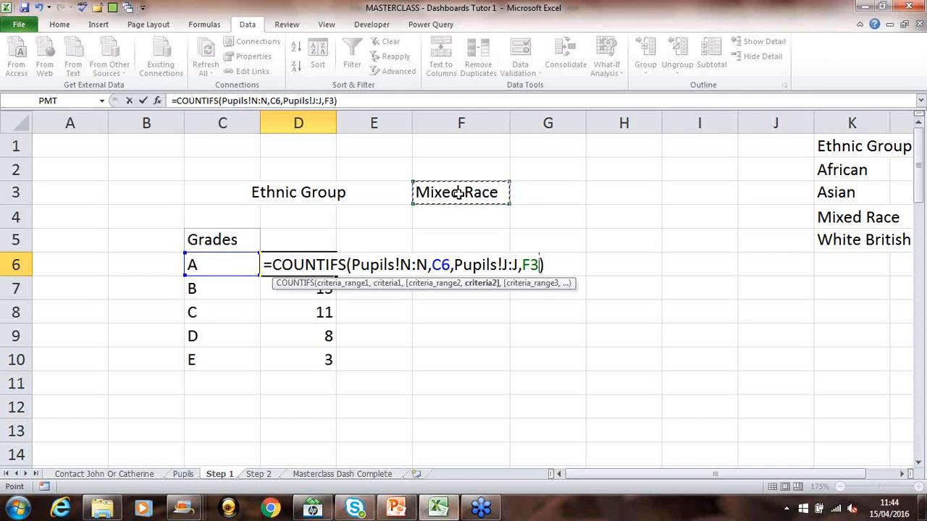
key("F4")
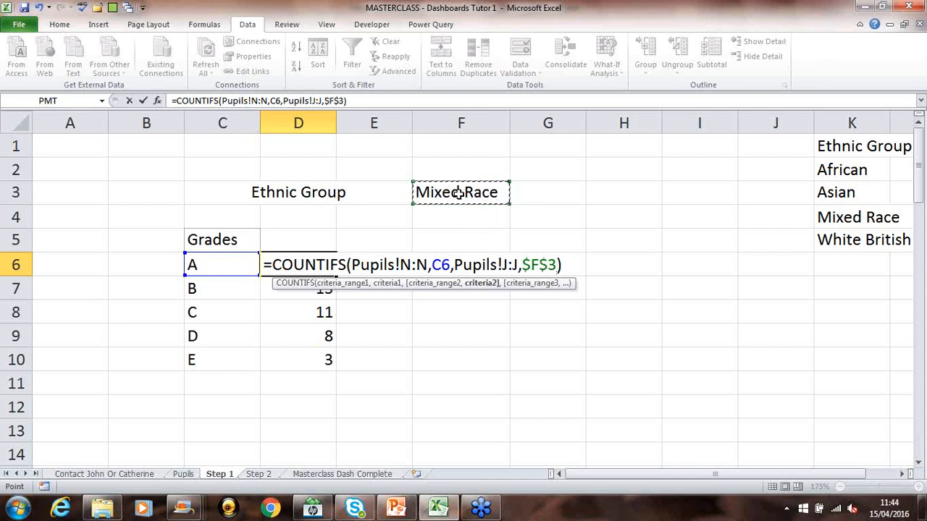
key("Return")
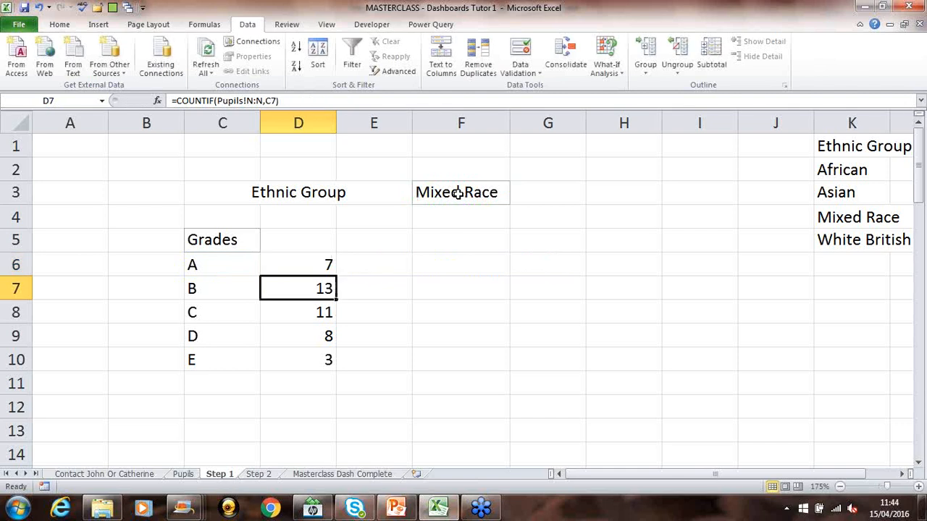
left_click(324, 268)
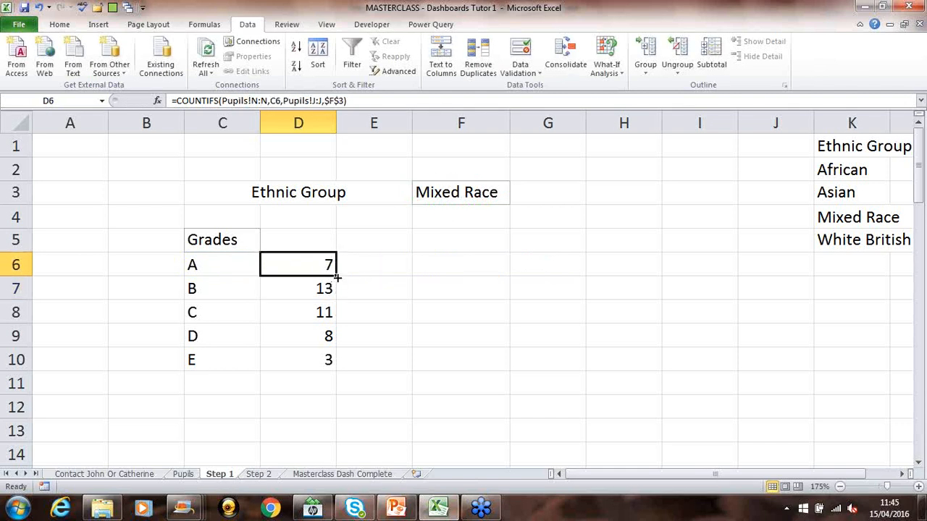
left_click_drag(336, 277, 337, 366)
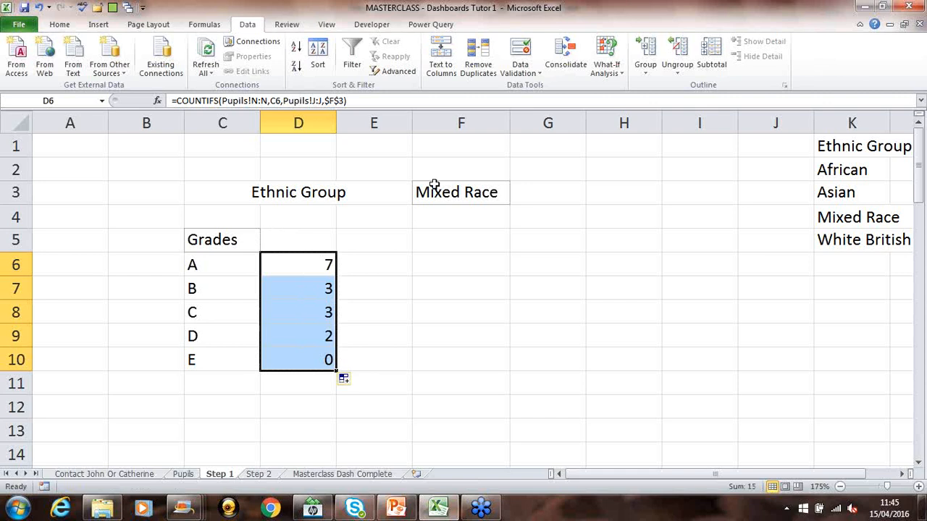
Choose White British from F3's list and check the grade counts in D6:D10
left_click(433, 186)
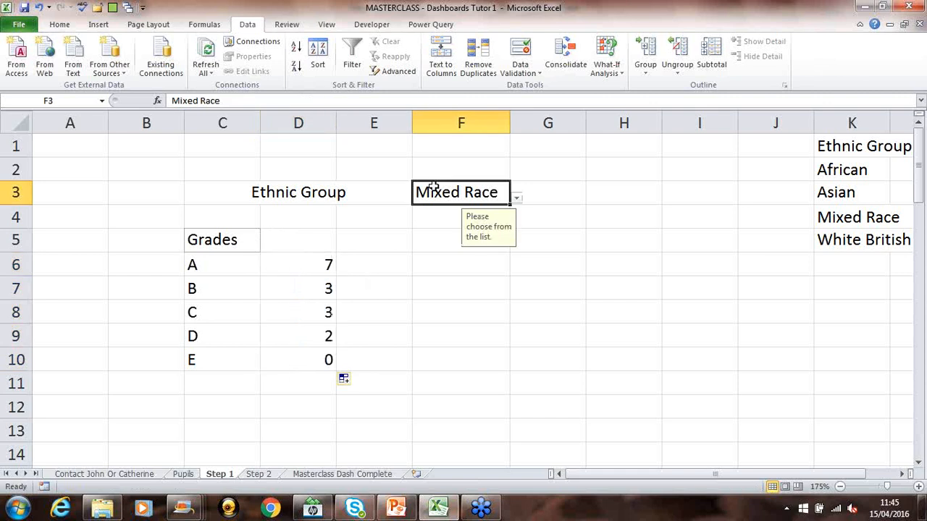
left_click(516, 198)
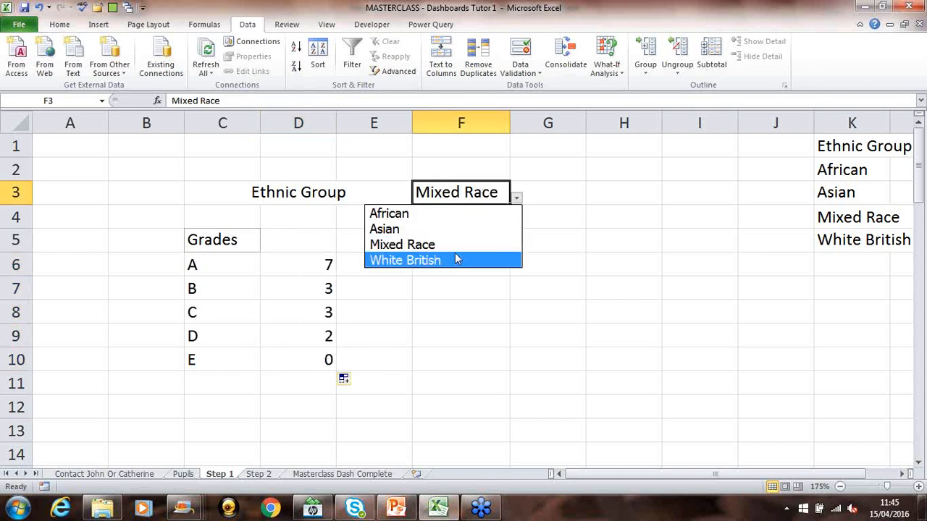
left_click(455, 259)
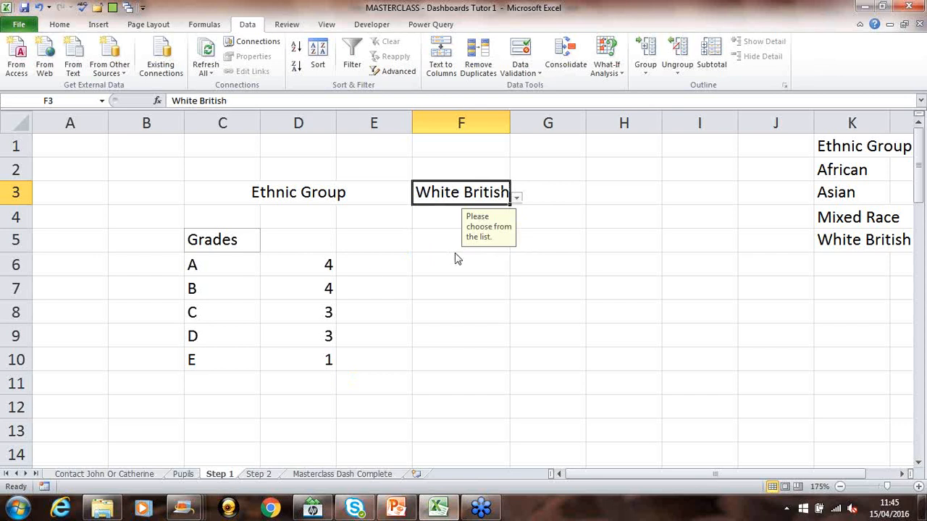
left_click(309, 268)
left_click_drag(313, 321, 316, 366)
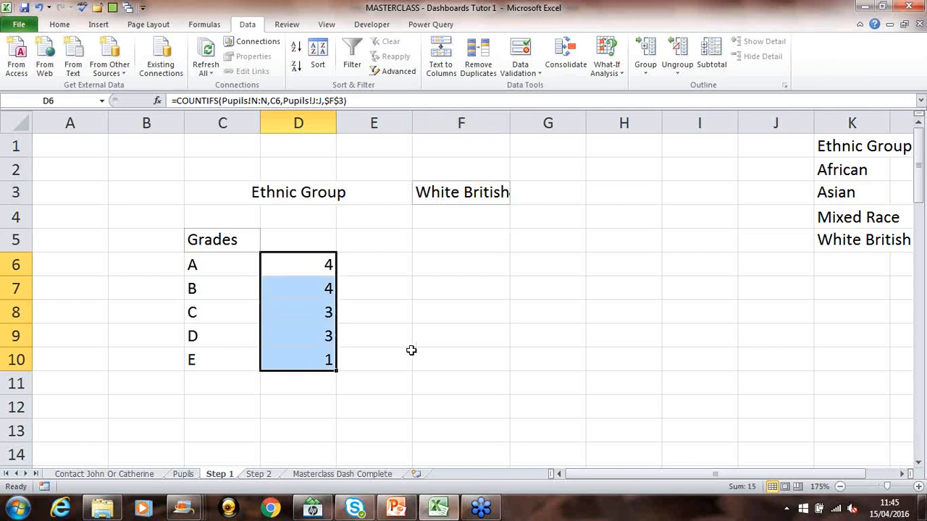
On the Masterclass Dash Complete sheet, choose African as the ethnic group and examine the Grades and School Meals tables
scroll(410, 350, "down", 3, "ctrl")
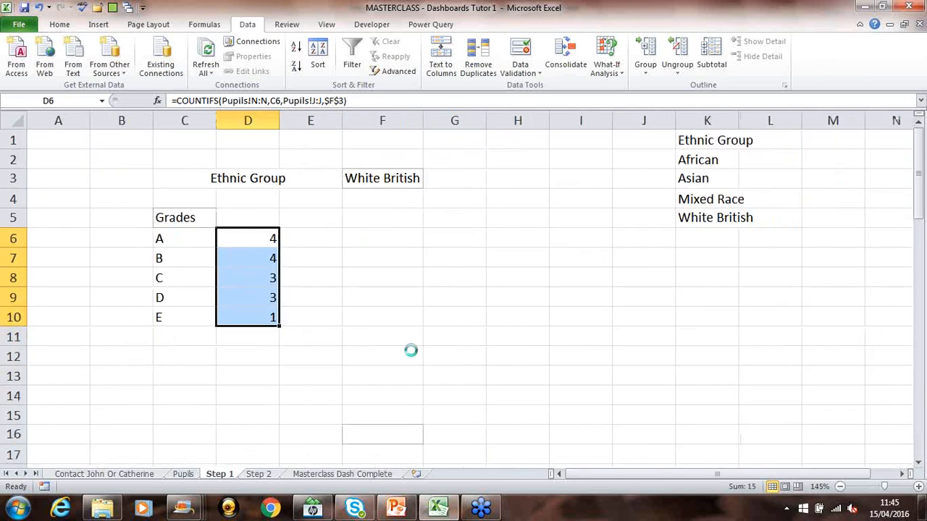
left_click(346, 474)
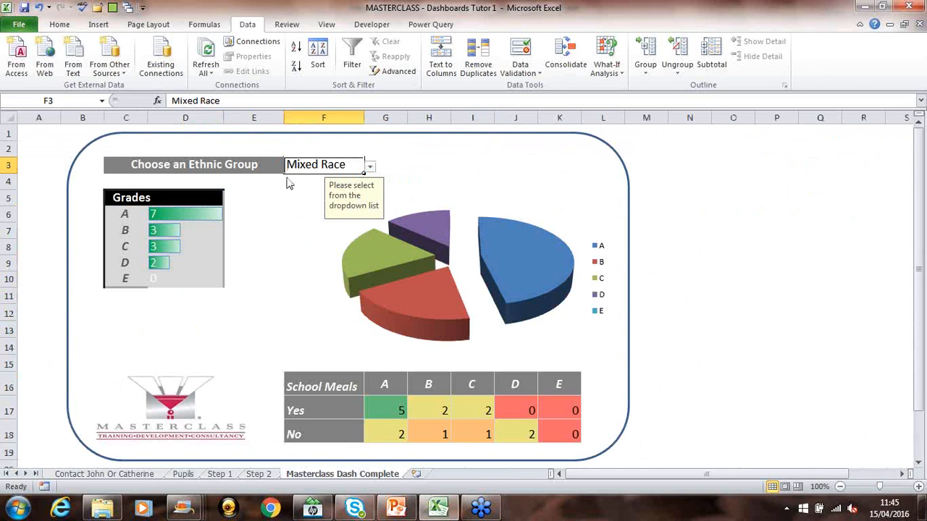
left_click(369, 167)
left_click(345, 181)
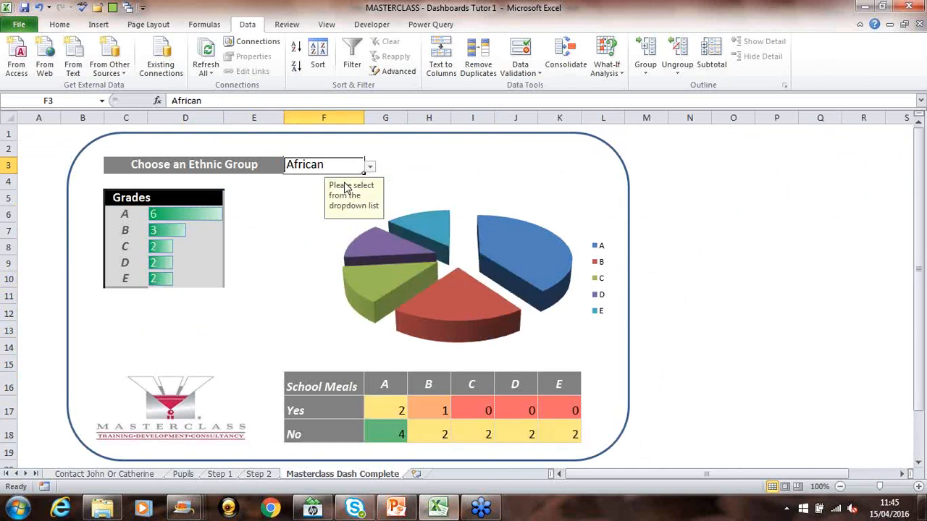
left_click(192, 214)
left_click_drag(192, 238, 198, 283)
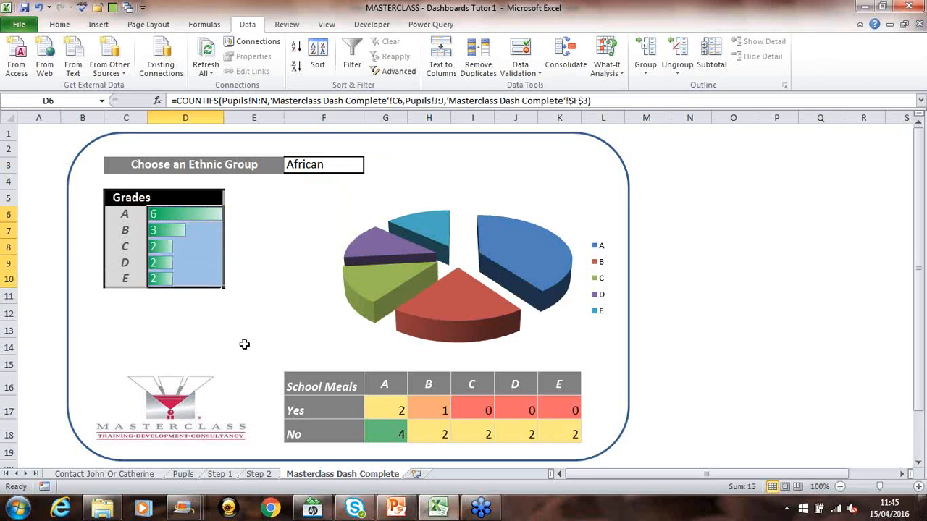
left_click_drag(302, 378, 566, 430)
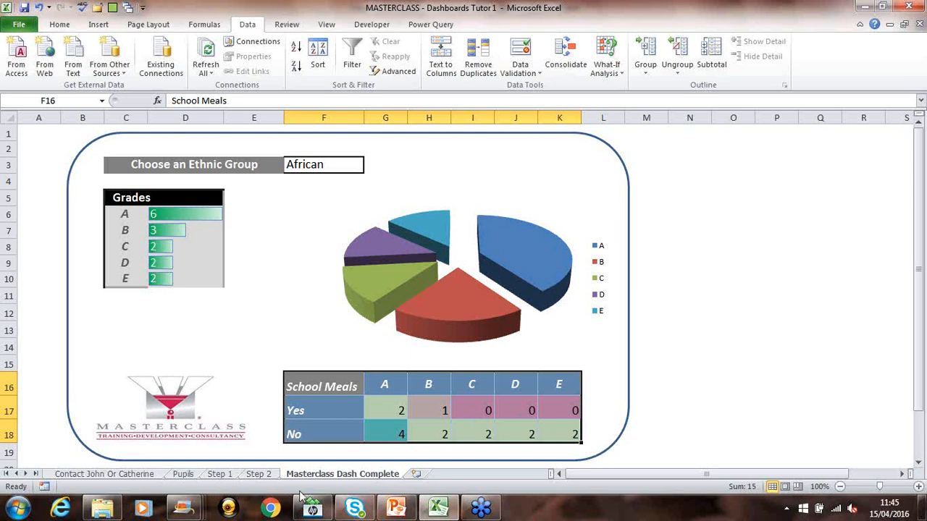
On the Step 1 sheet, enter the labels Meals, Yes and No in cells F16 to F18
left_click(230, 477)
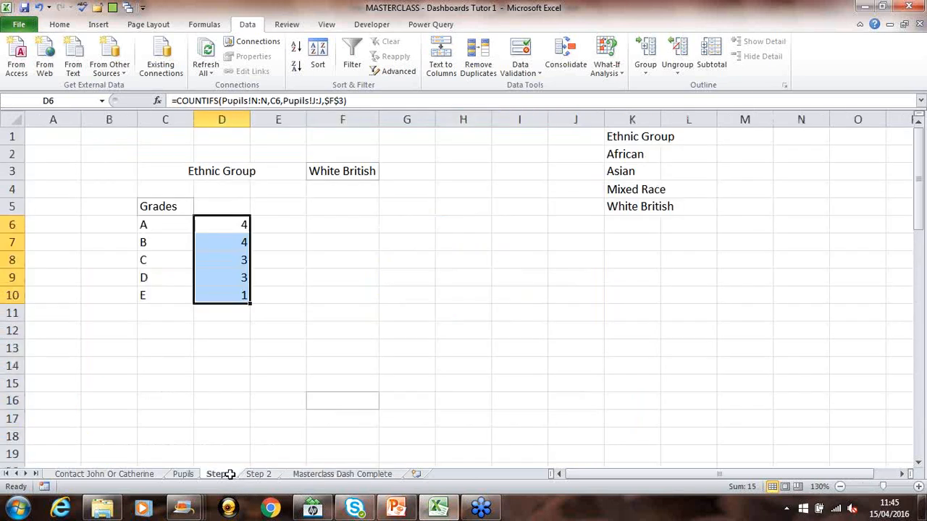
left_click(337, 402)
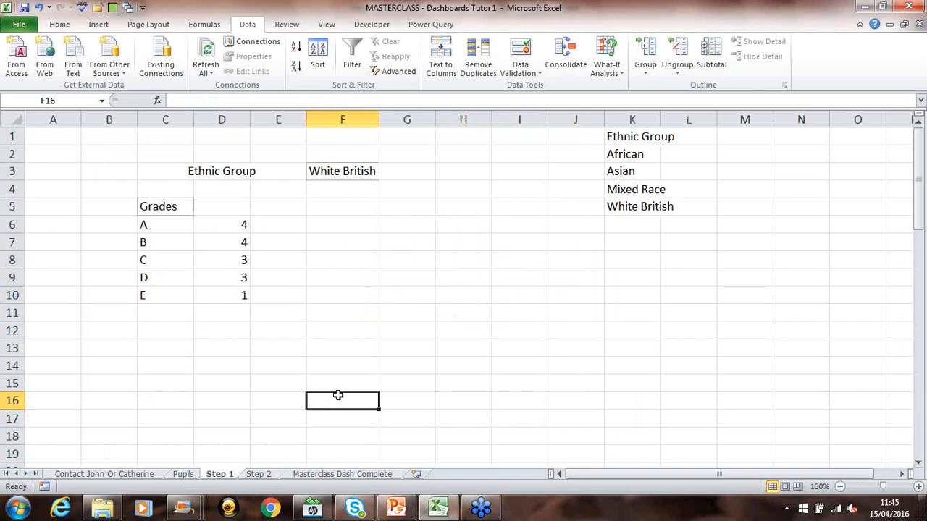
type("Meals")
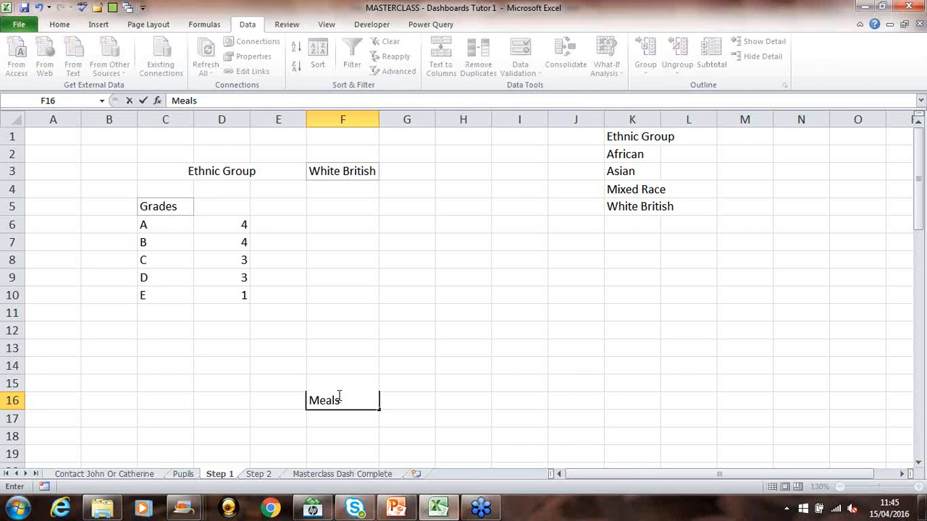
key("Return")
type("Yes")
key("Return")
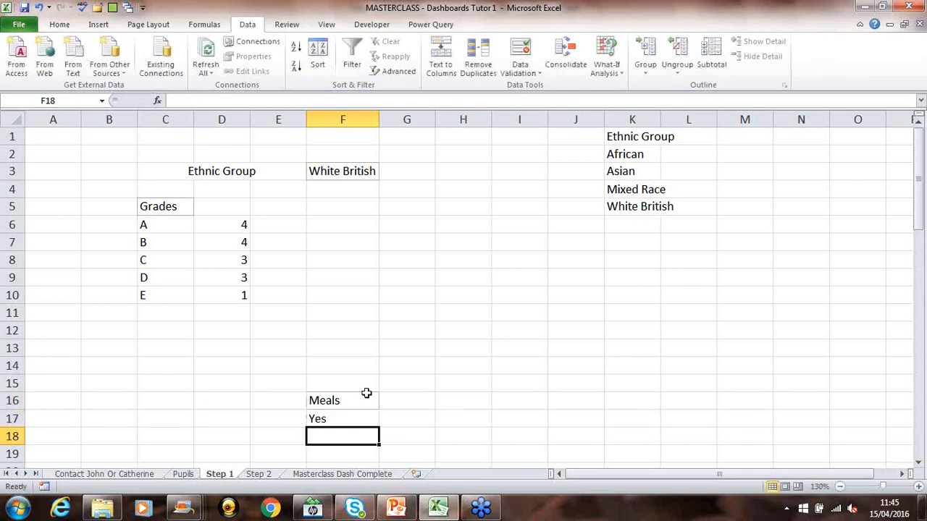
type("No")
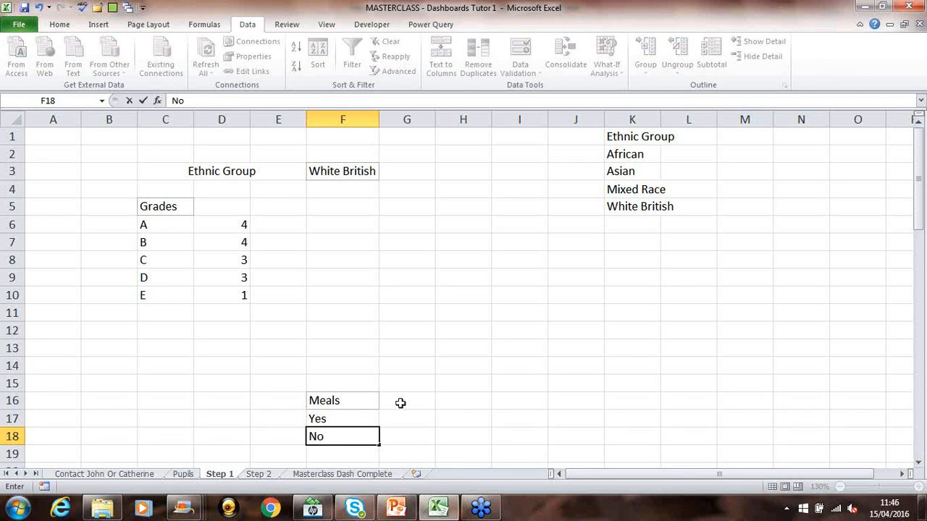
Enter A in G16 and fill the grade headings across to E in K16
left_click(390, 402)
type("A")
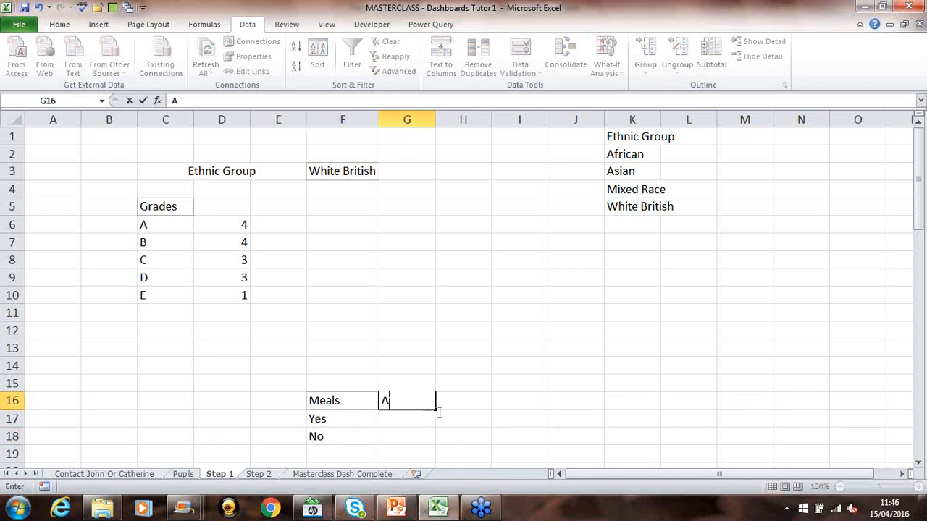
left_click_drag(434, 409, 653, 416)
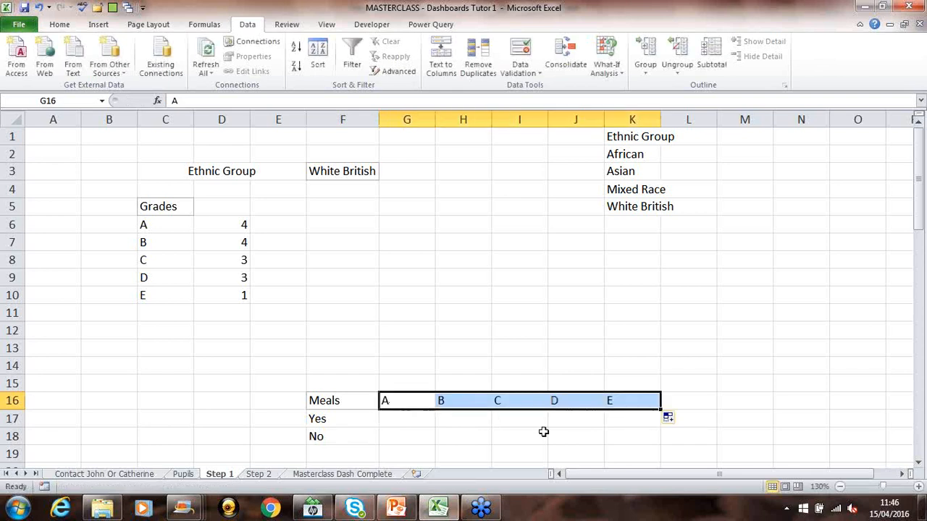
Start a COUNTIFS formula in G17, the Yes row under grade A
left_click(416, 431)
left_click(417, 421)
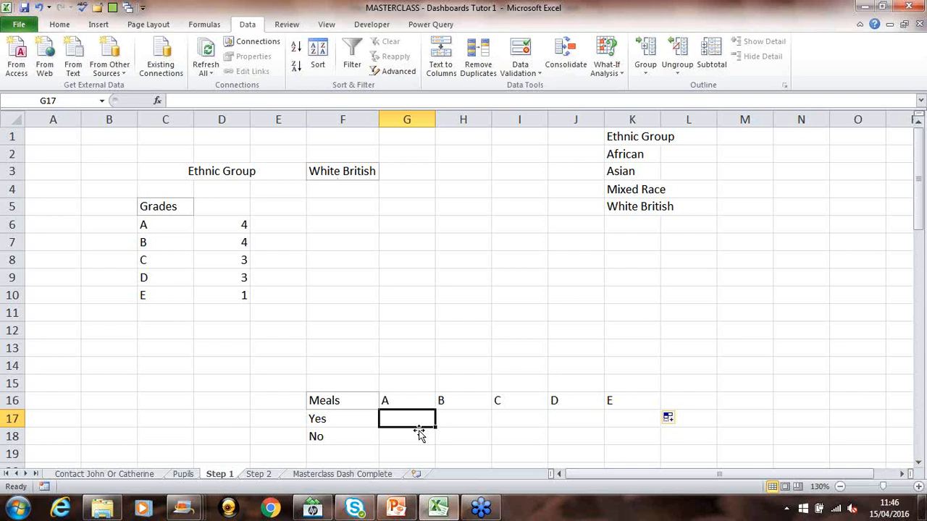
type("=")
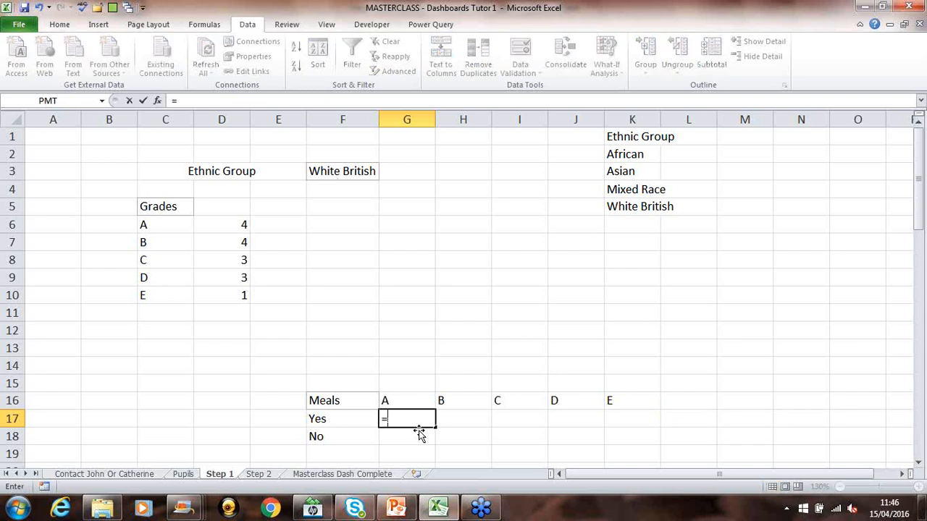
type("coun")
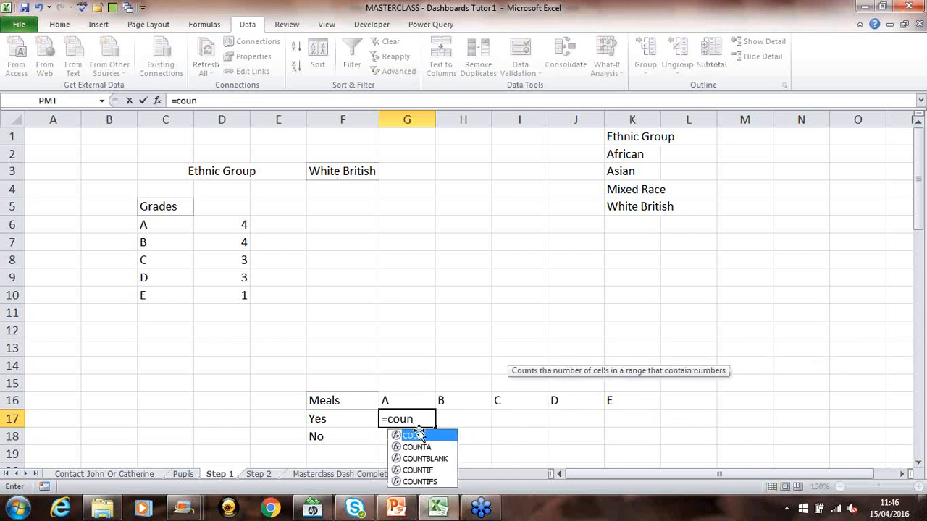
key("Down")
key("Down")
key("Down")
key("Down")
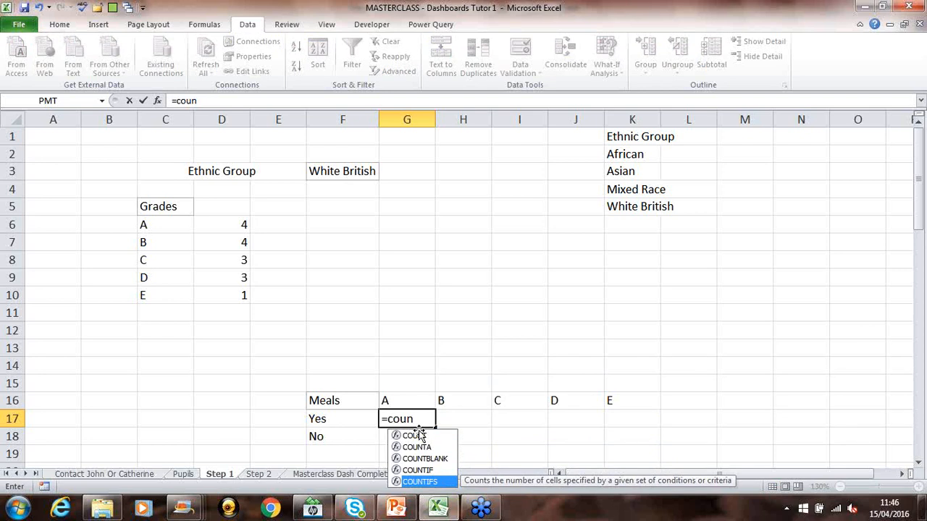
key("Tab")
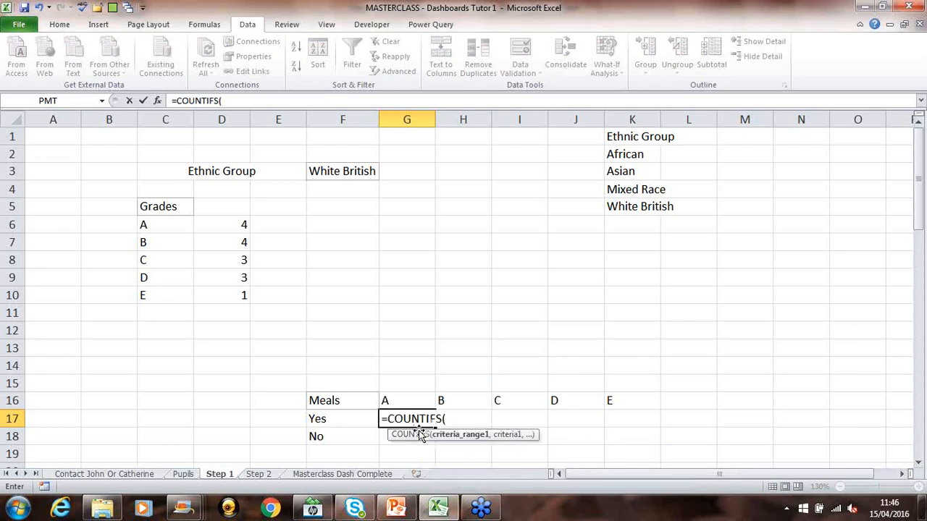
Give G17's COUNTIFS the Pupils sheet's Free School Meals column O as first range and Step 1's F17 as its criterion
left_click(182, 475)
left_click(762, 118)
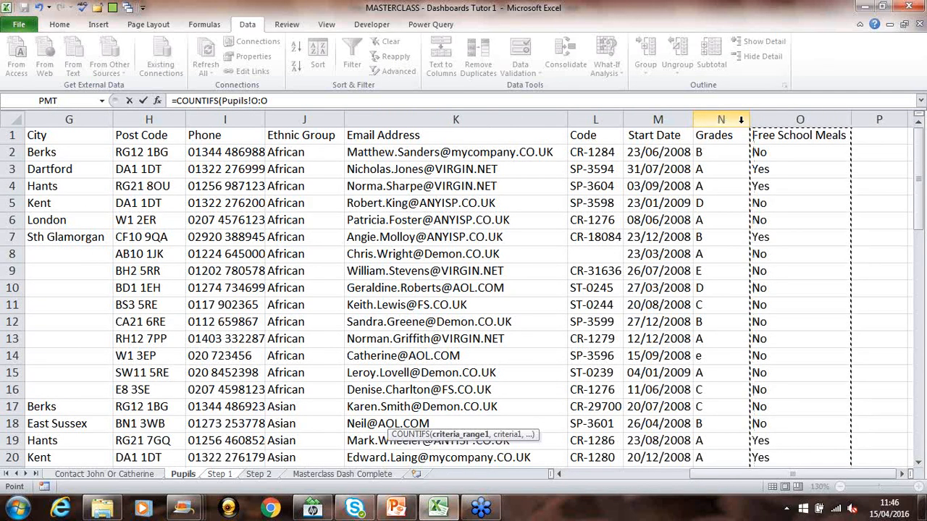
type(",")
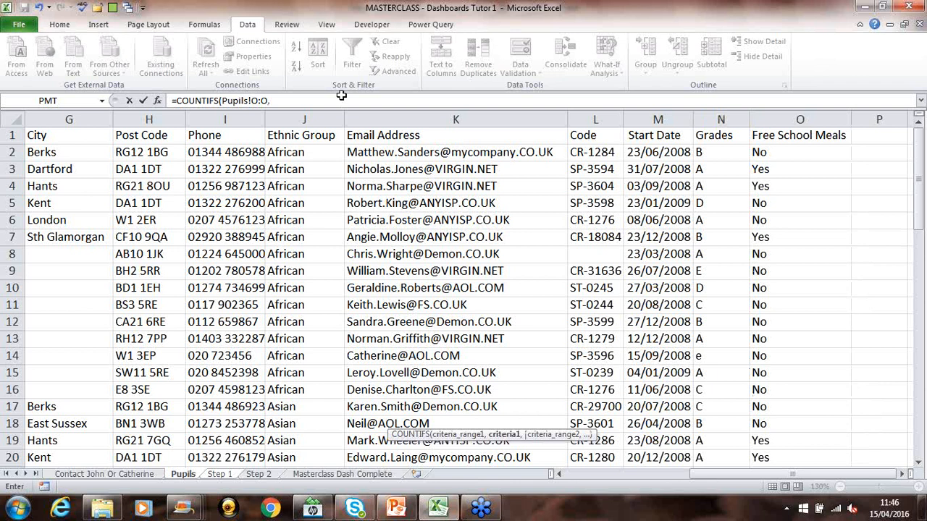
left_click(216, 475)
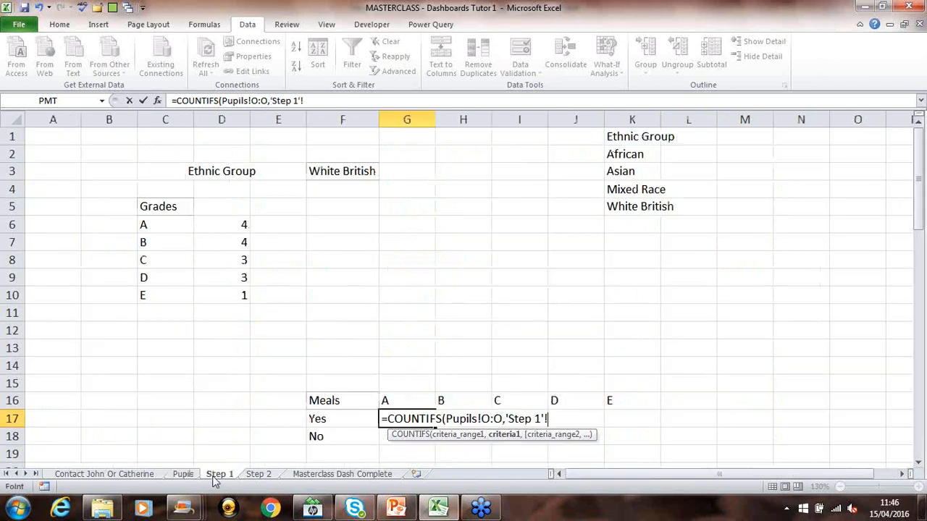
left_click(321, 420)
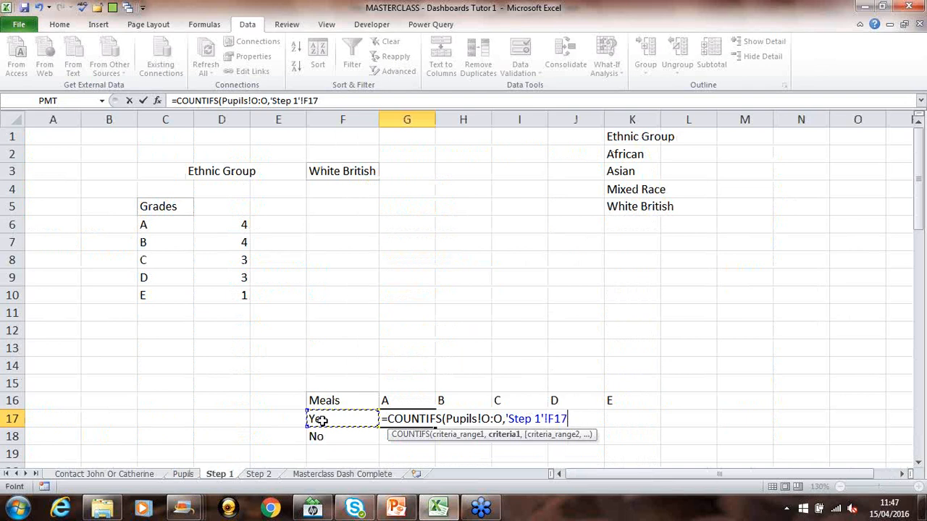
type(",")
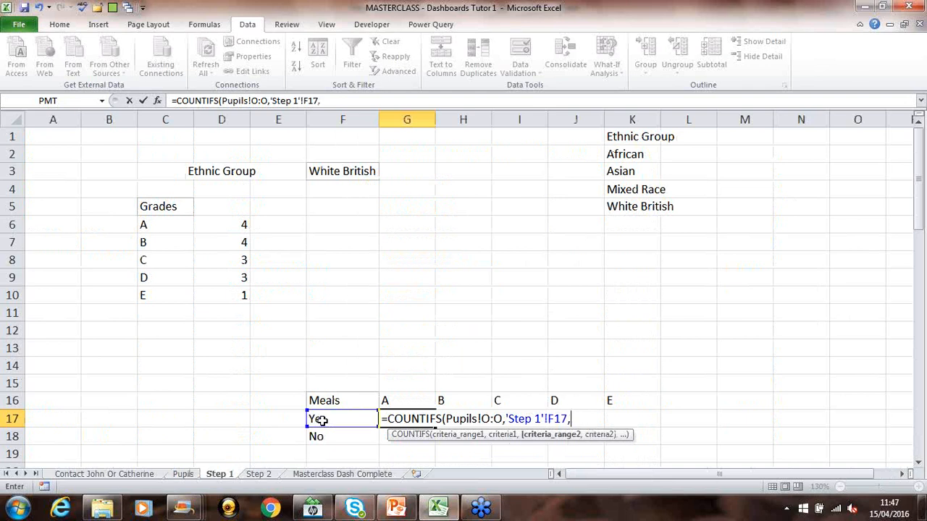
Add the Pupils sheet's Grades column N as G17's second COUNTIFS range, with Step 1's grade heading G16 as its criterion
left_click(182, 475)
left_click(710, 119)
type(",")
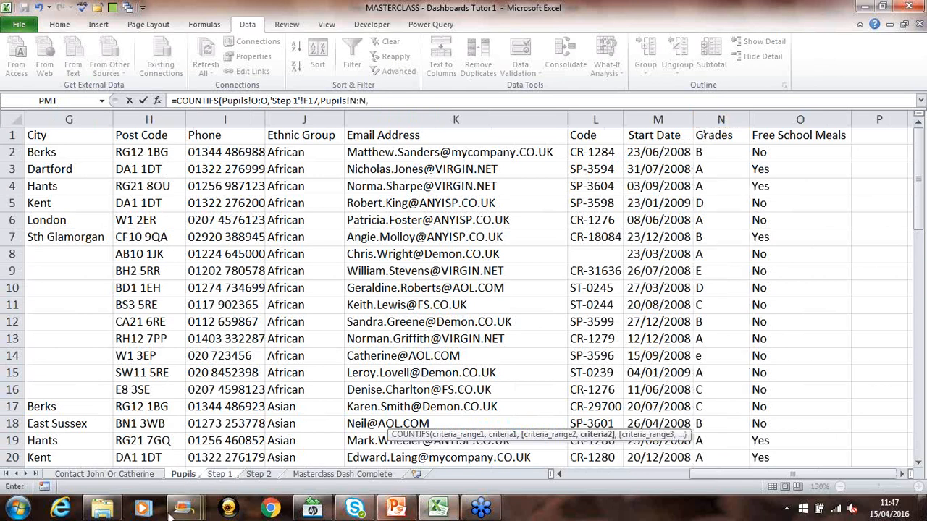
left_click(227, 476)
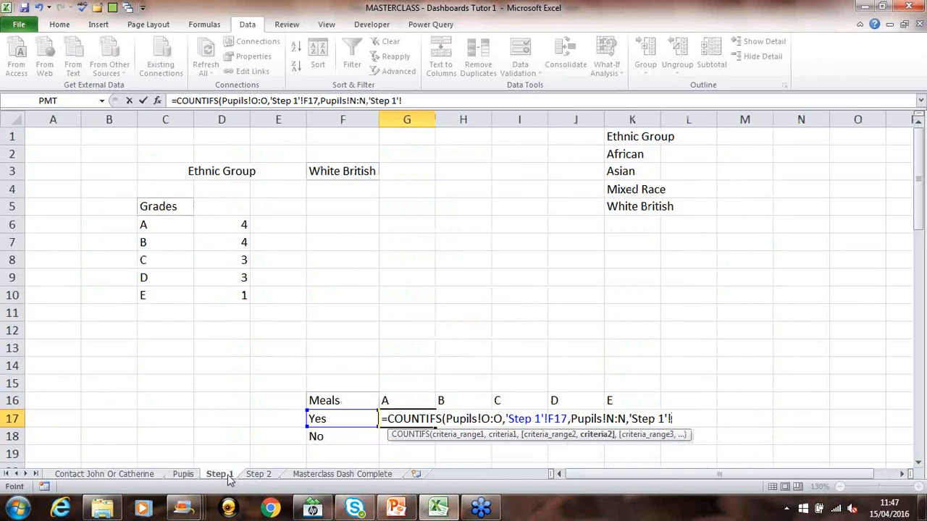
left_click(398, 400)
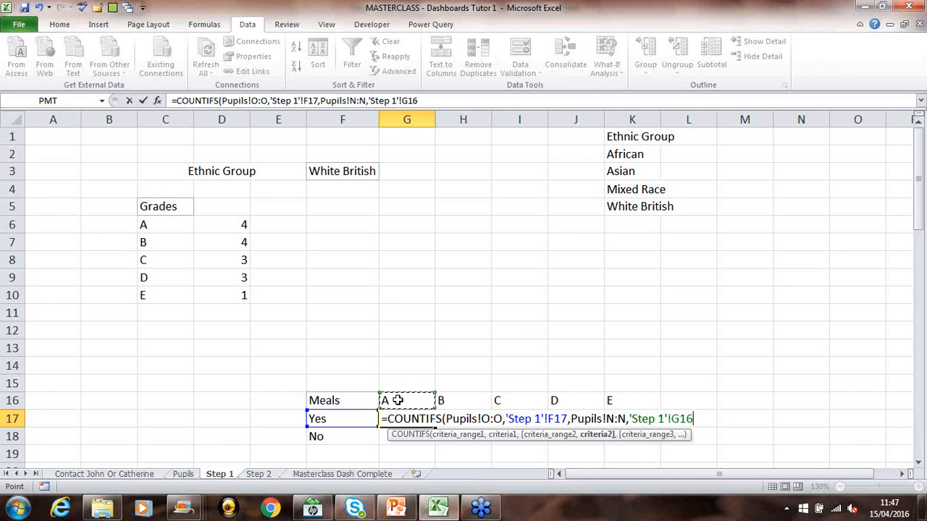
type(",")
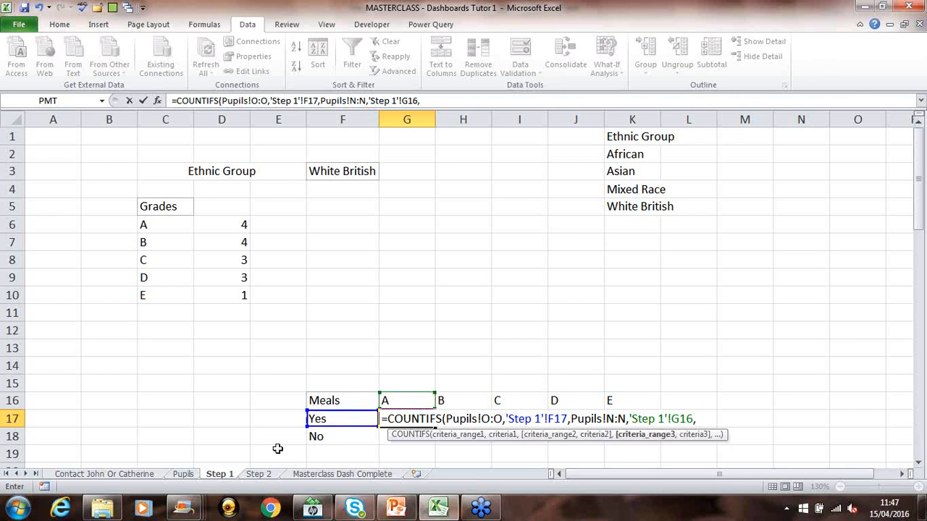
Add the Pupils sheet's Ethnic Group column J as third range with Step 1's F3 as criterion, and complete G17's COUNTIFS formula
left_click(189, 477)
left_click(297, 122)
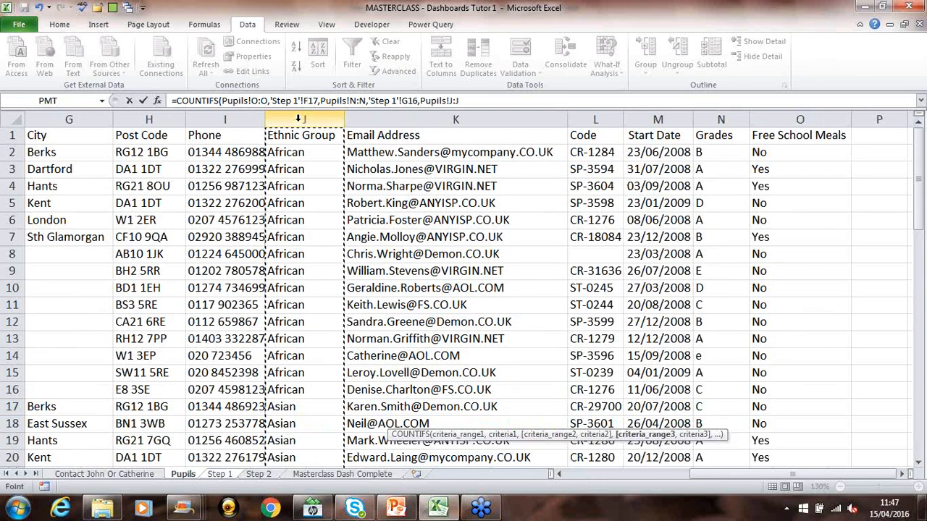
type(",")
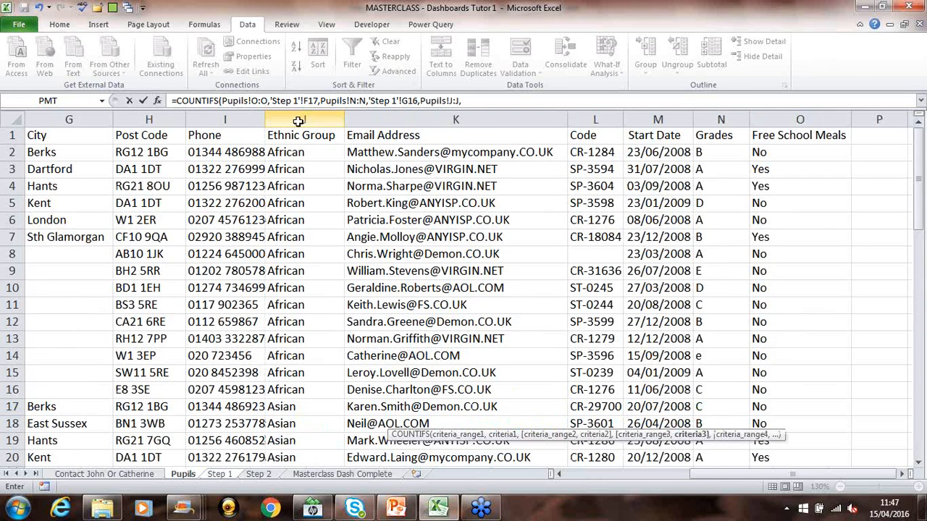
left_click(216, 475)
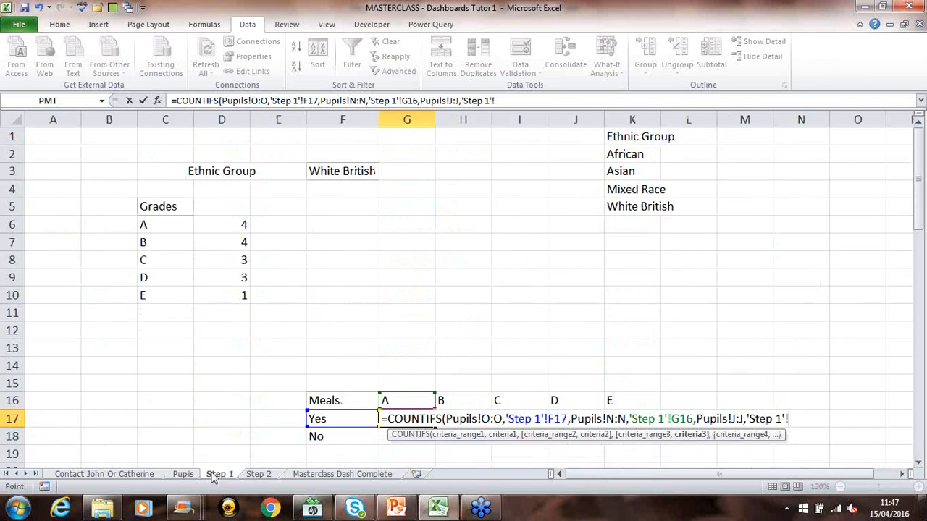
left_click(338, 174)
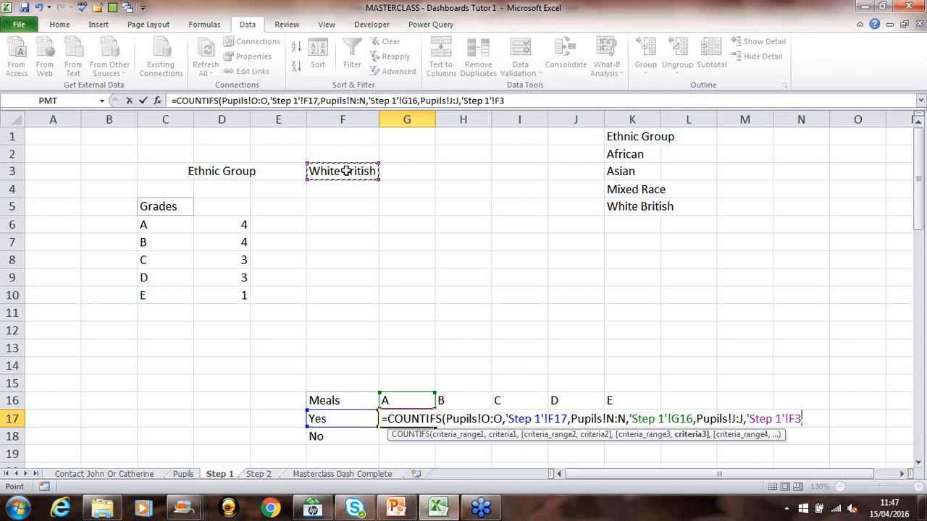
key("Return")
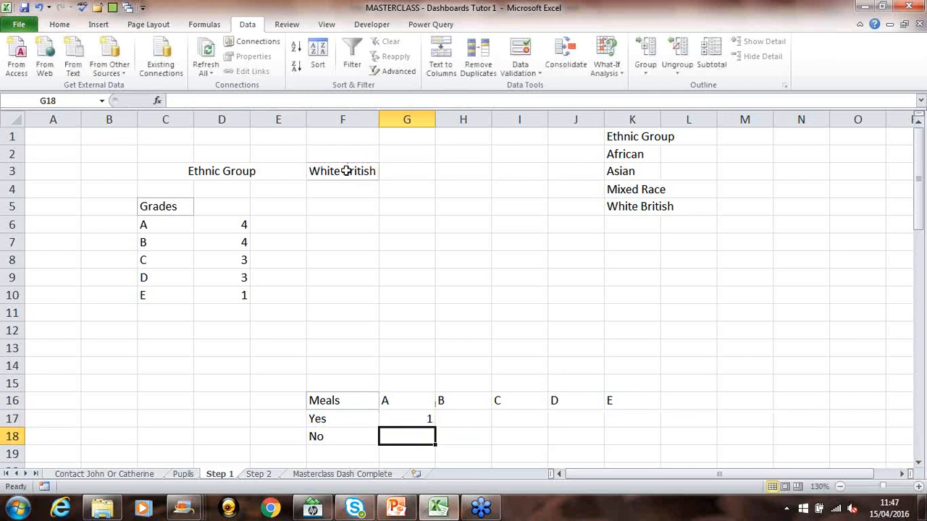
Choose African as the ethnic group in cell F3 to test the G17 formula
left_click(398, 420)
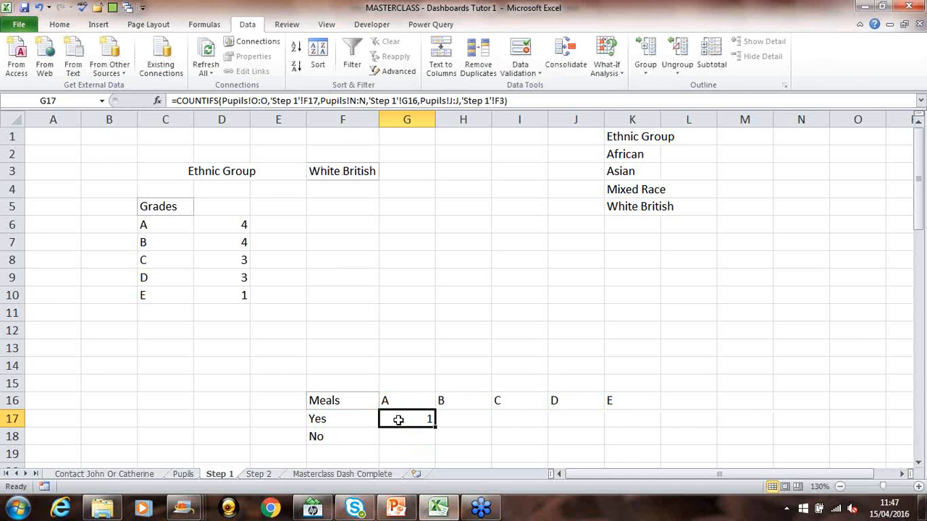
left_click(351, 171)
left_click(386, 176)
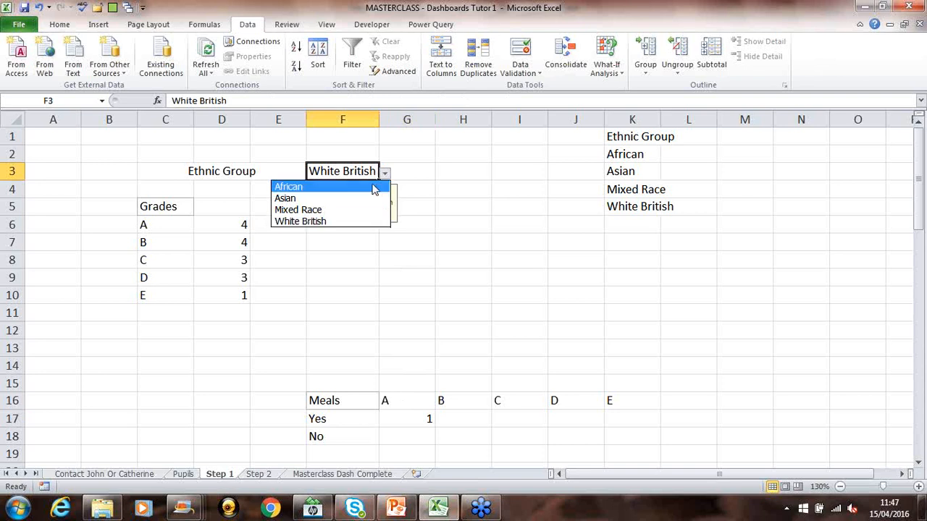
left_click(349, 190)
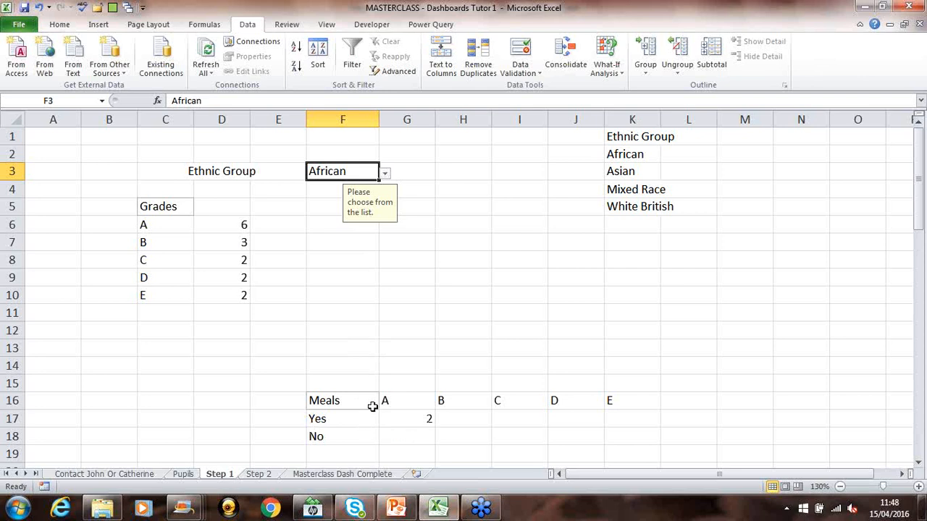
left_click(258, 475)
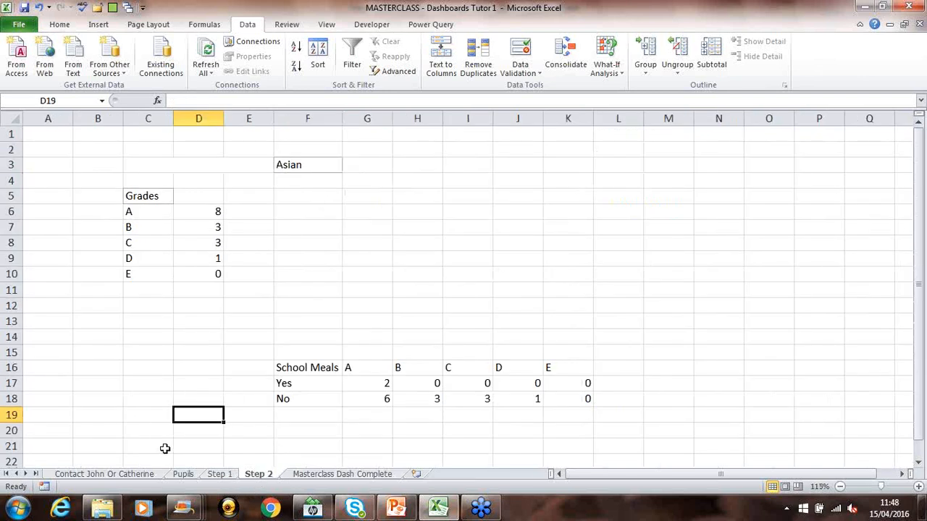
left_click(225, 477)
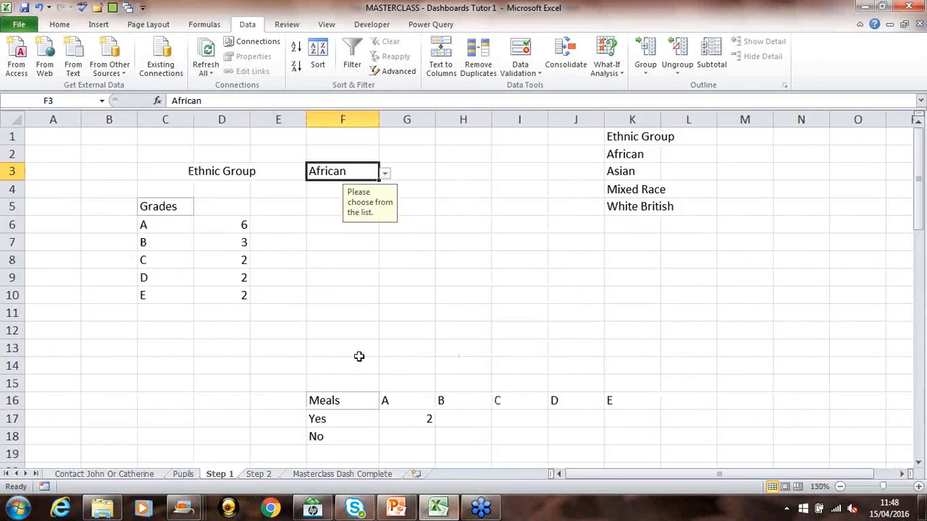
left_click(383, 421)
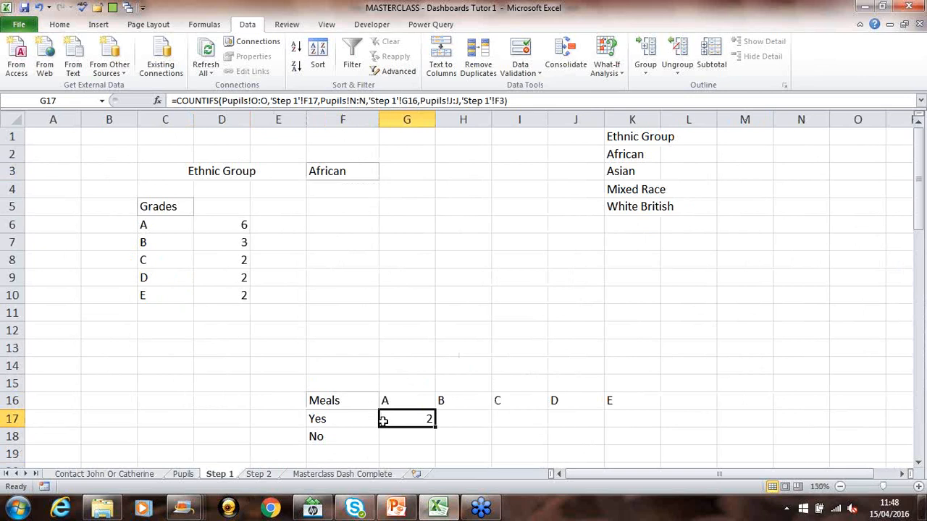
On the Step 2 sheet, fill the title bar C3, the Grades labels C5:D5 and C6:C10, and School Meals labels F16:K16 and F17:F18 dark grey
left_click(258, 475)
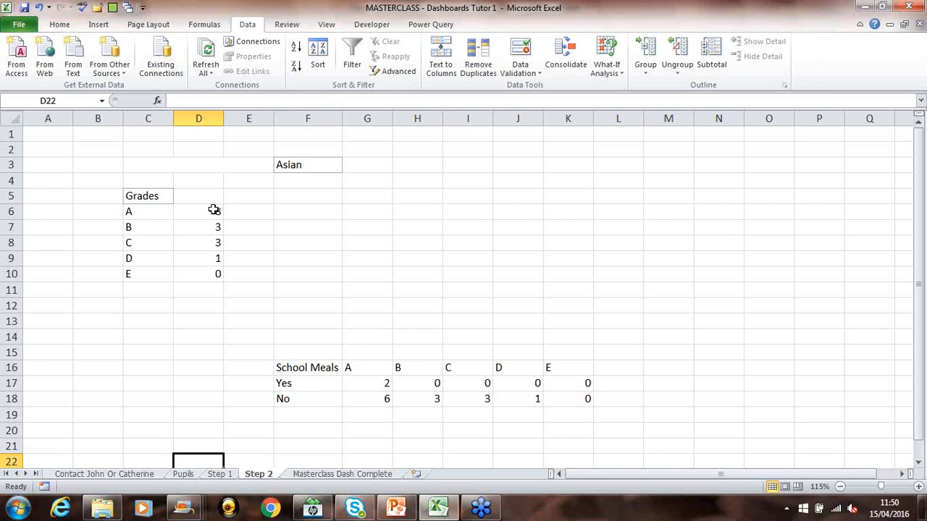
left_click(171, 197)
left_click_drag(171, 196, 181, 193)
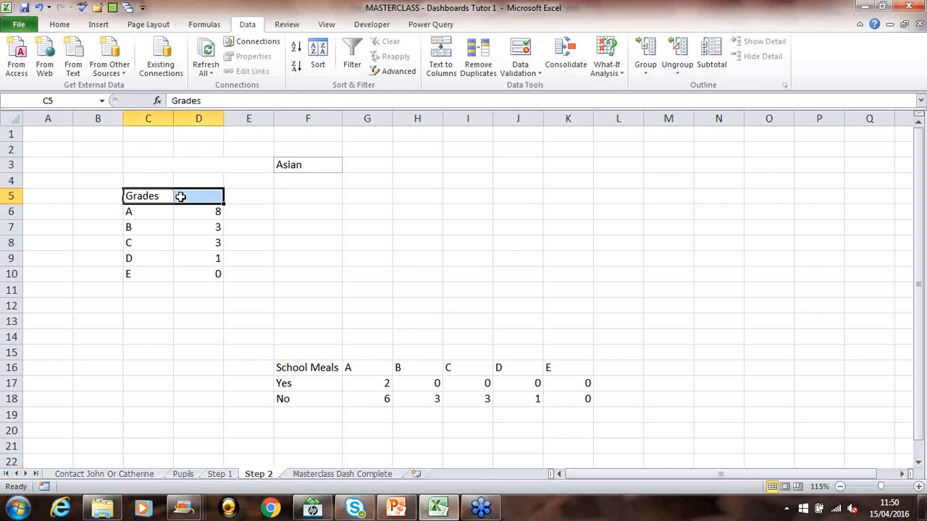
left_click(139, 166, "ctrl")
left_click_drag(145, 196, 142, 274)
left_click_drag(302, 367, 554, 368)
left_click_drag(292, 383, 292, 398)
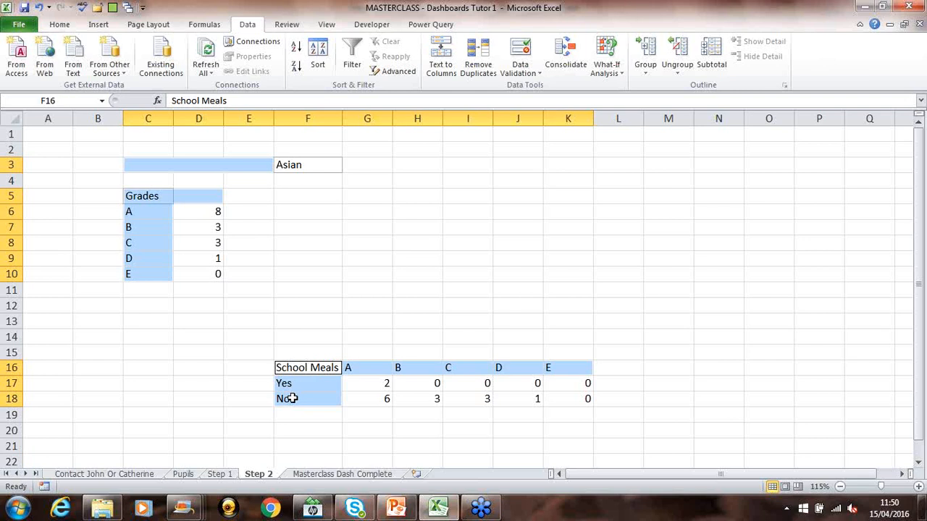
left_click(65, 26)
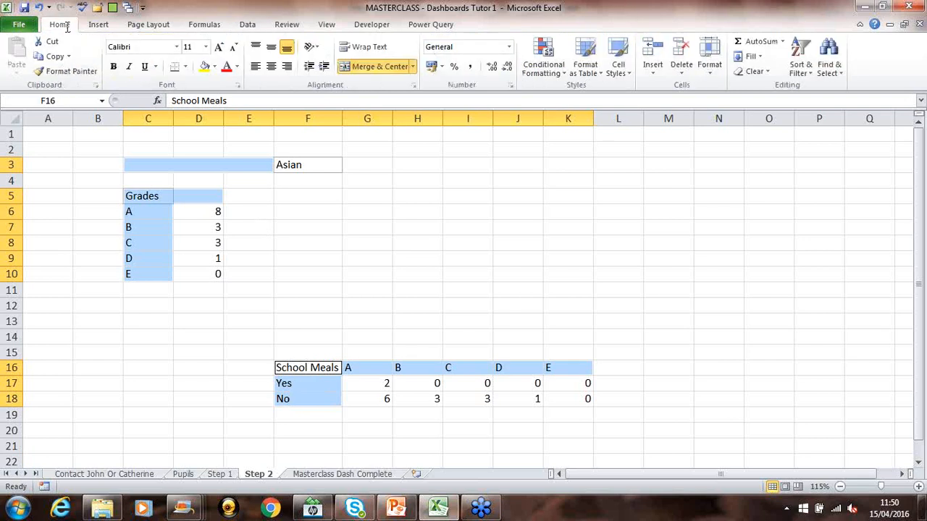
left_click(214, 67)
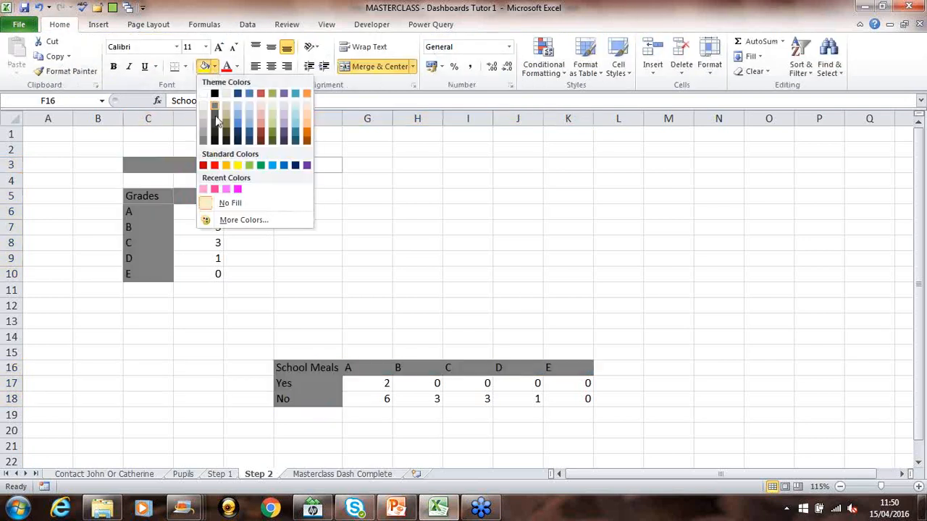
left_click(215, 120)
Make the text of the dark grey title and label cells white and bold
left_click(237, 67)
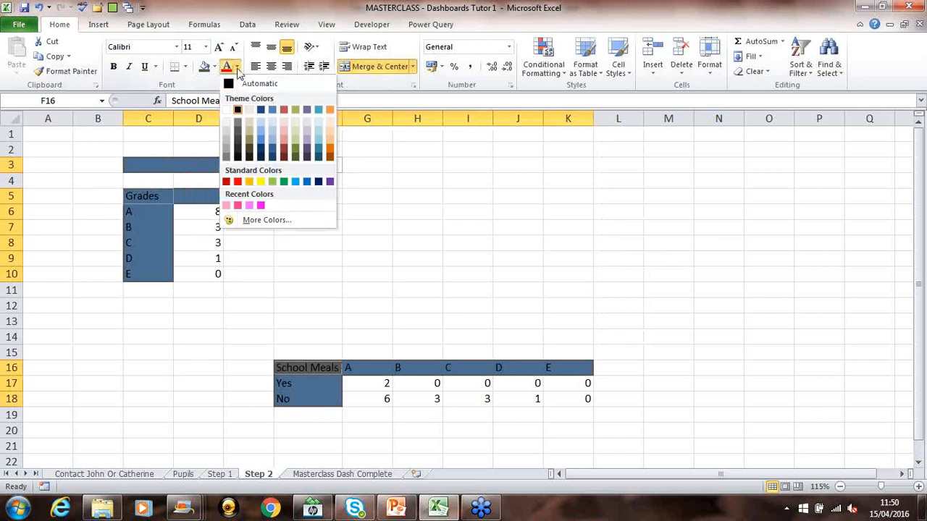
left_click(226, 110)
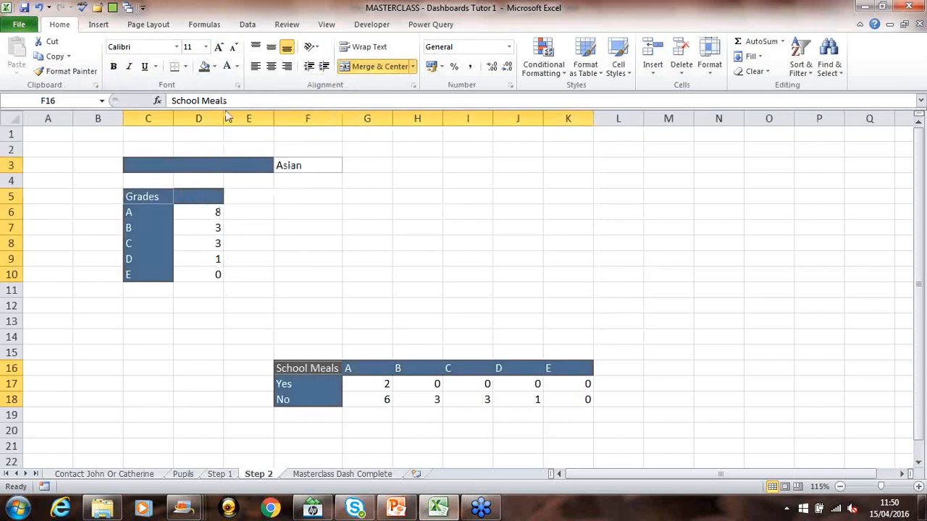
left_click(114, 67)
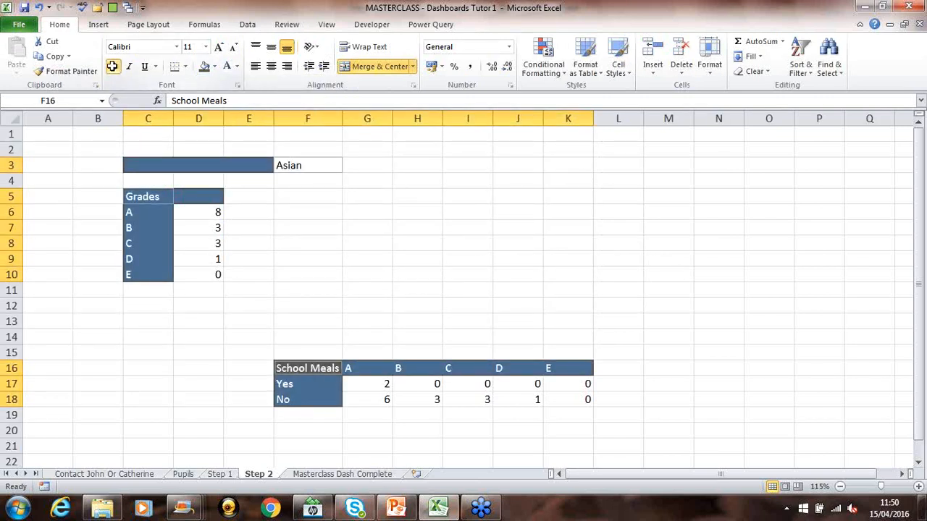
left_click(295, 228)
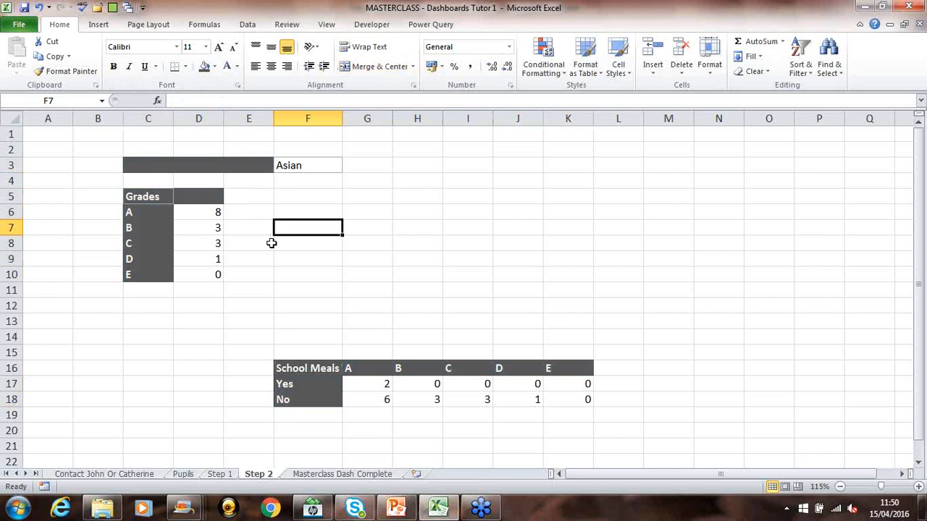
Apply blue gradient-fill data bars to the grade counts in D6:D10
left_click_drag(202, 214, 206, 276)
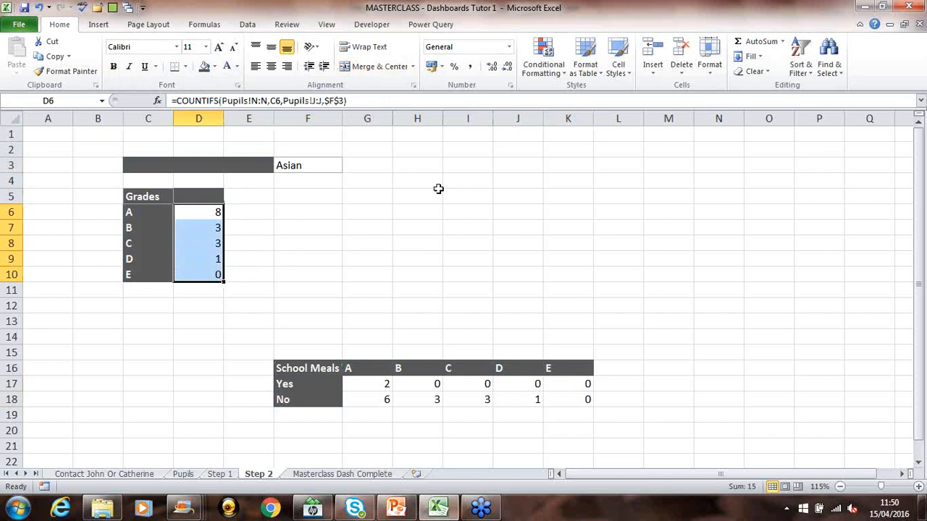
left_click(543, 62)
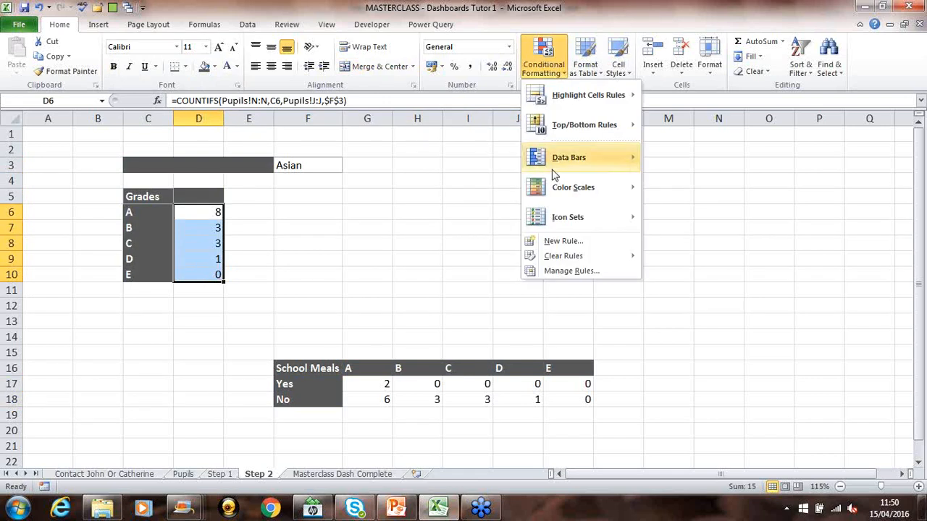
mouse_move(559, 163)
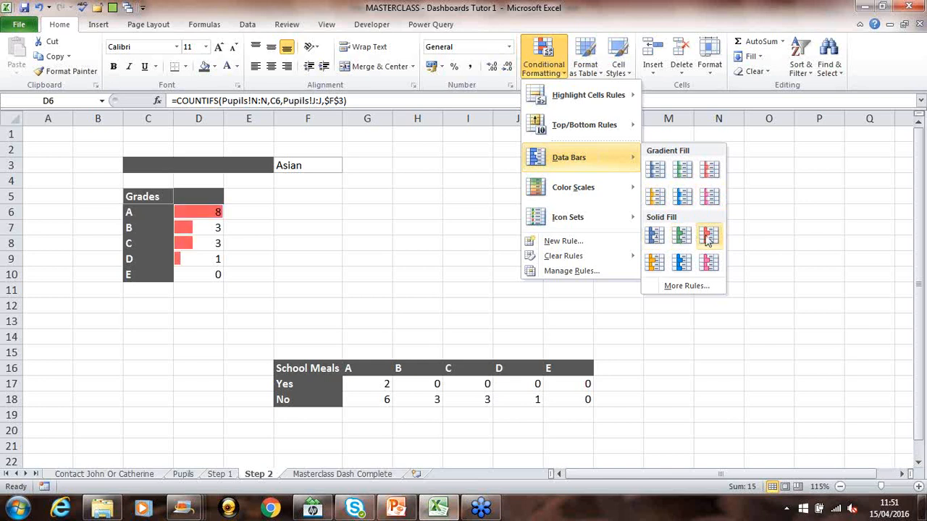
left_click(650, 171)
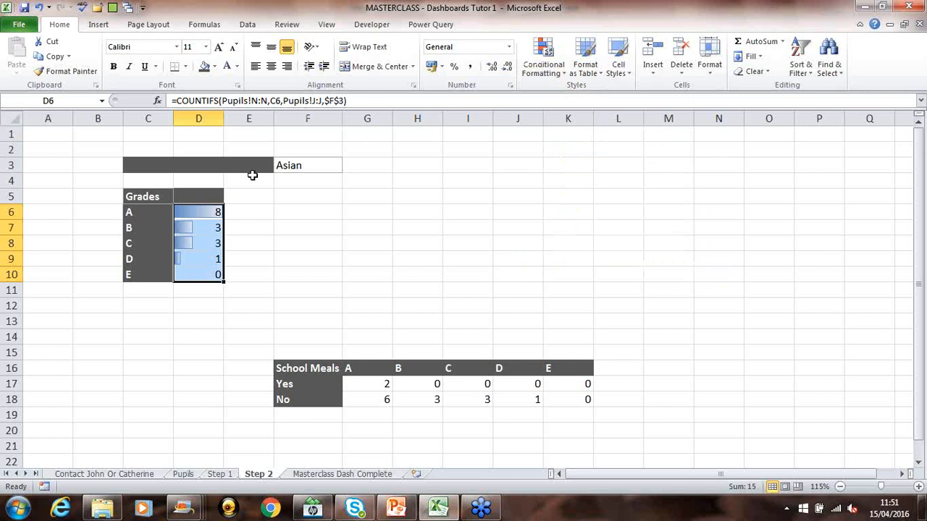
Copy the ethnic group names from K2:K5 on Step 1 into Step 2, starting at cell P2
left_click(300, 165)
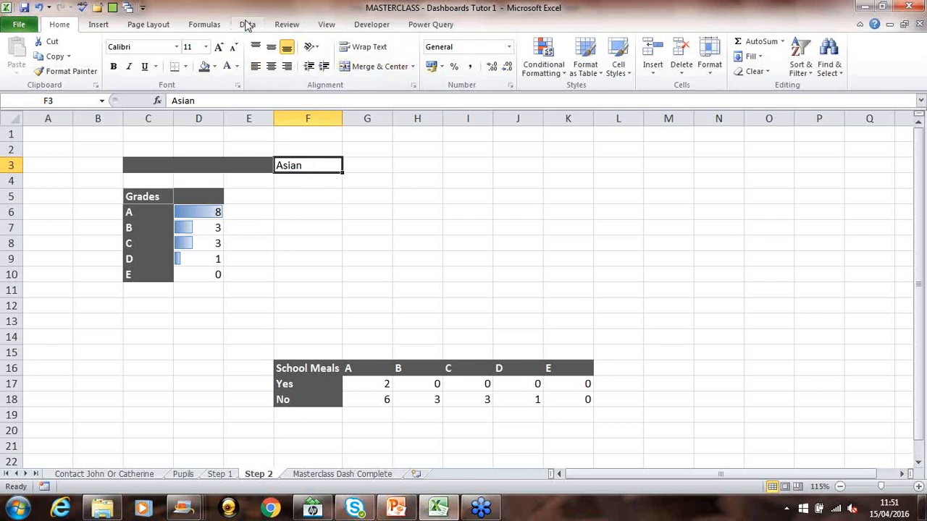
left_click(219, 475)
left_click_drag(612, 155, 625, 207)
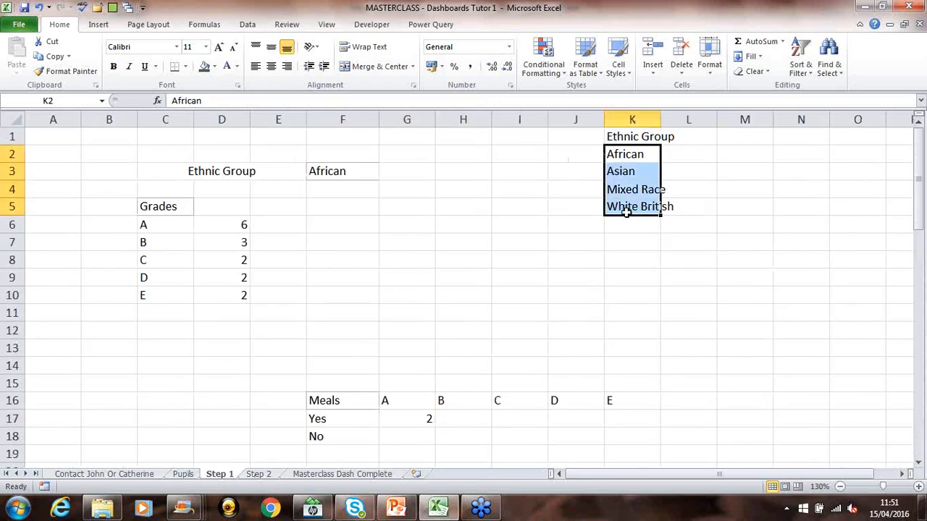
key("ctrl+c")
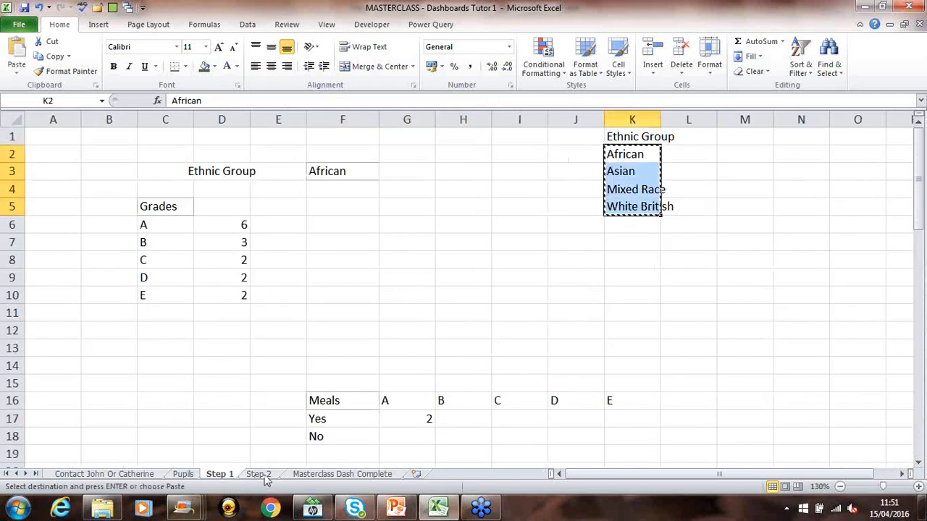
left_click(259, 474)
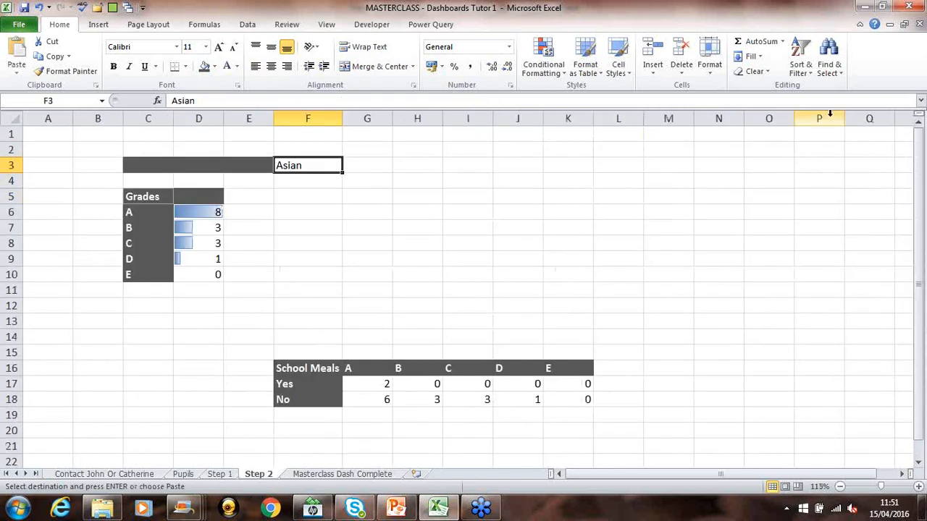
left_click(819, 151)
key("ctrl+v")
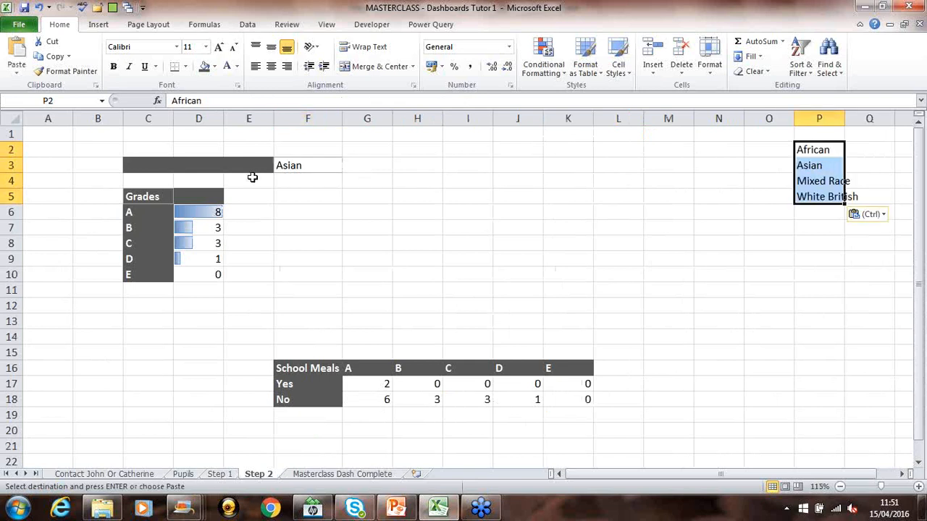
Add list data validation to the ethnic group cell F3, using the names in P2:P5 as the source
left_click(293, 171)
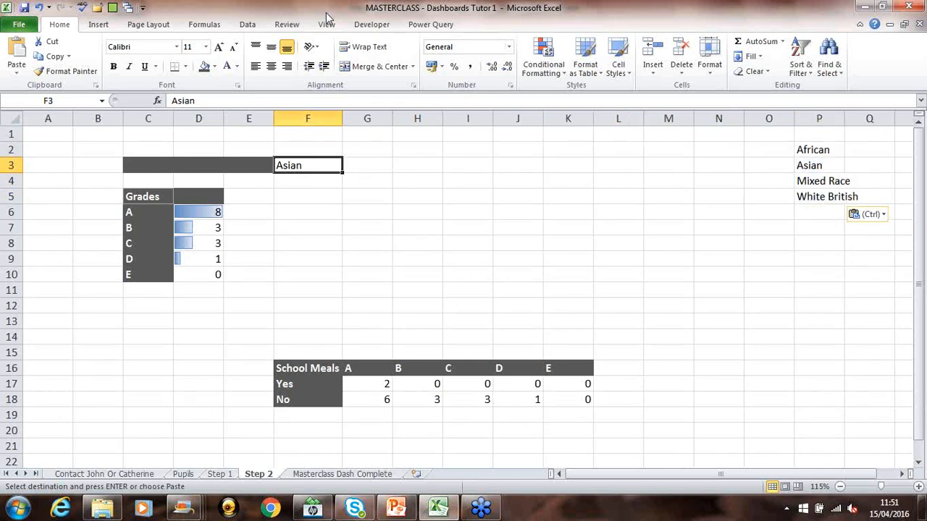
left_click(250, 25)
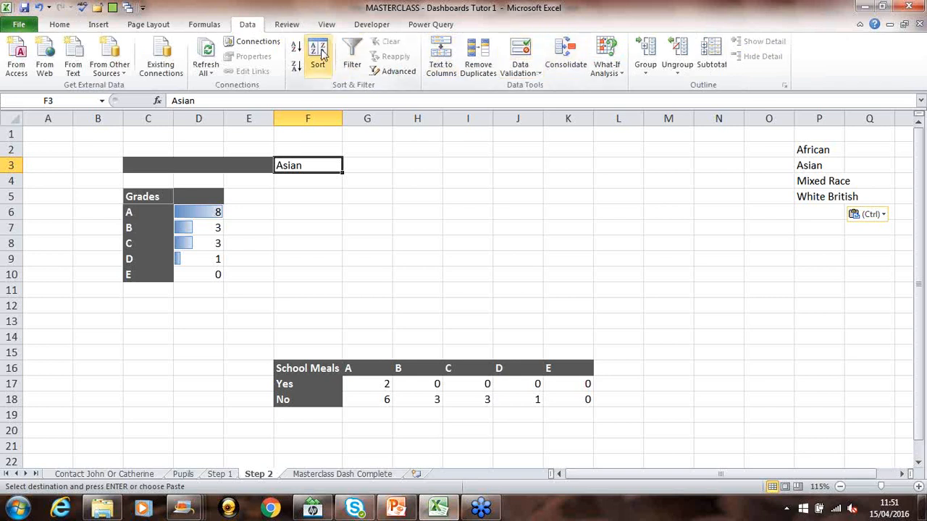
left_click(520, 54)
left_click(290, 119)
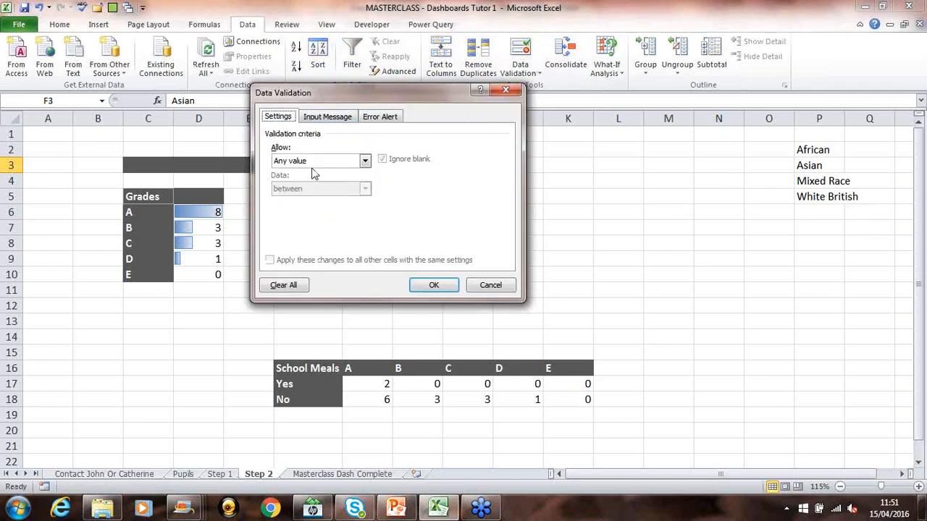
left_click(315, 163)
left_click(311, 196)
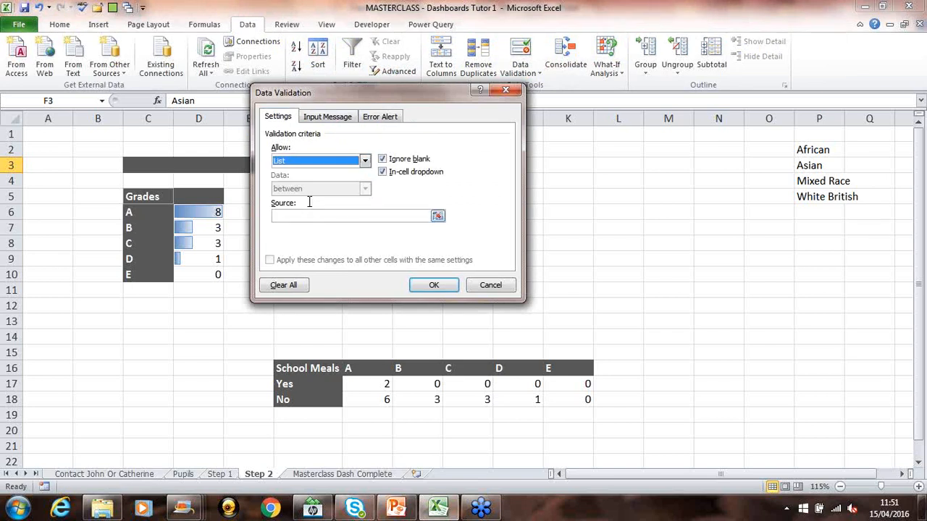
left_click(345, 219)
left_click_drag(803, 150, 806, 210)
left_click_drag(801, 150, 805, 197)
left_click(431, 285)
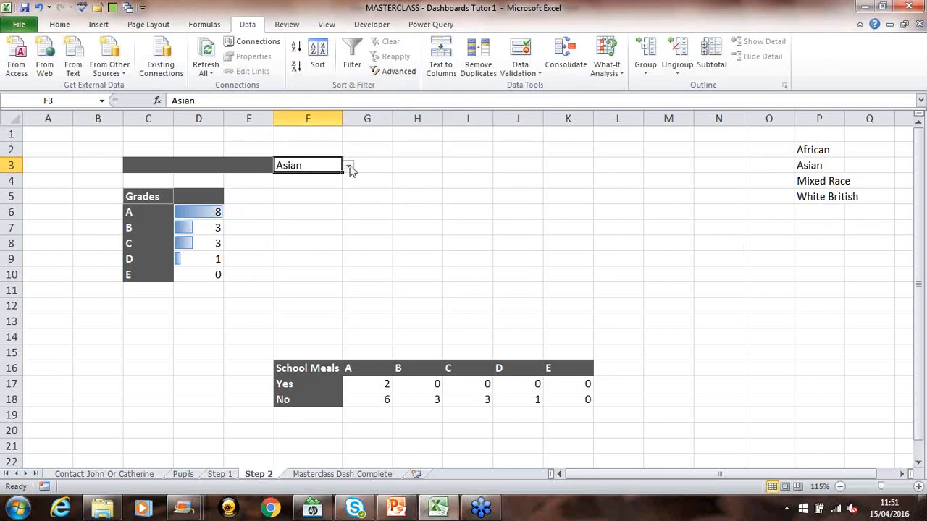
Test the dropdown in F3 by choosing Mixed Race, African and White British in turn
left_click(348, 166)
left_click(273, 199)
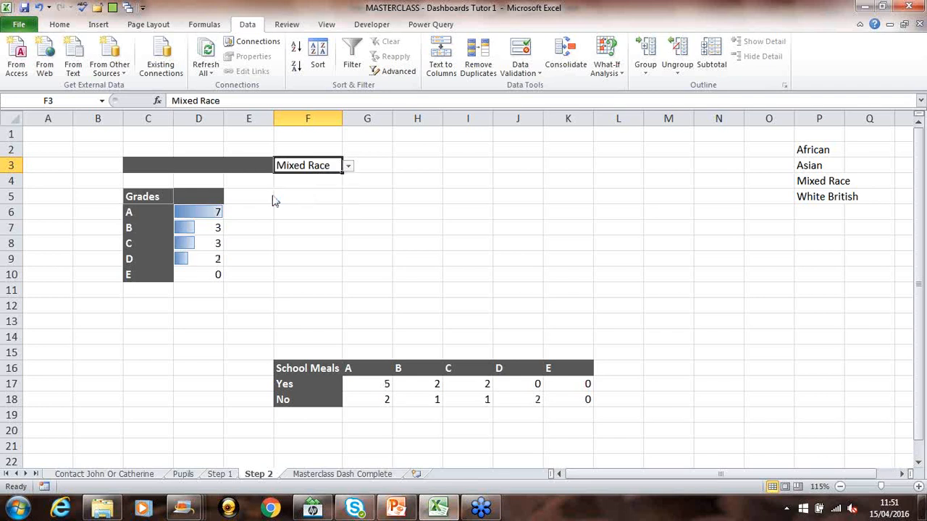
left_click(348, 166)
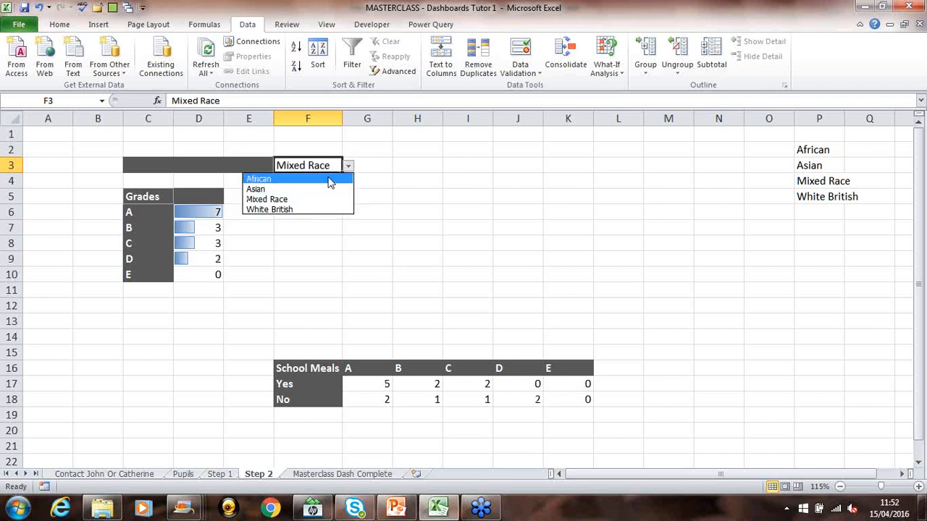
left_click(329, 180)
left_click(348, 166)
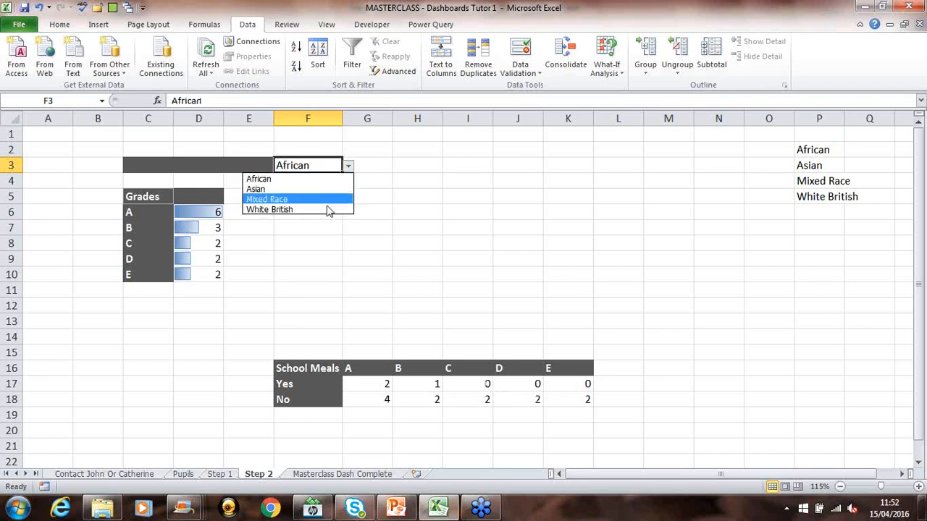
left_click(327, 209)
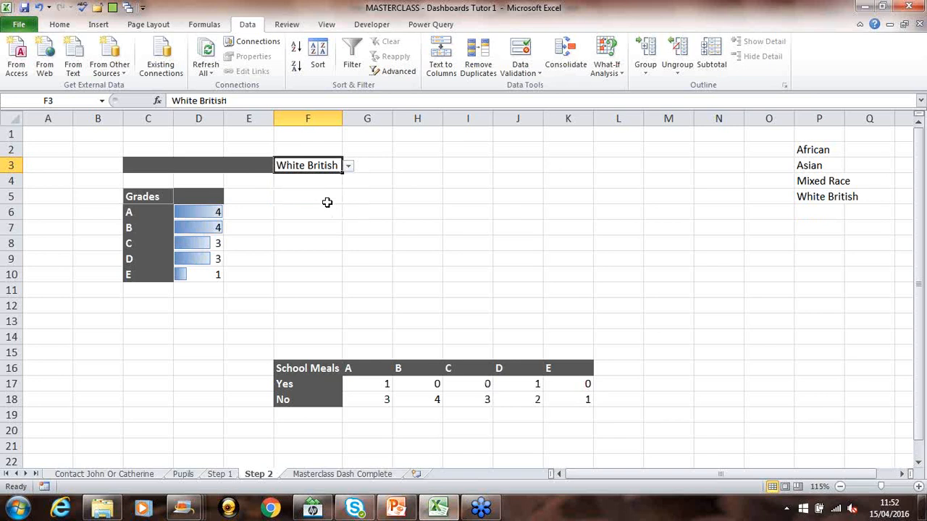
Apply the Green-Yellow-Red colour scale to the School Meals counts in G17:K18
left_click_drag(360, 384, 569, 398)
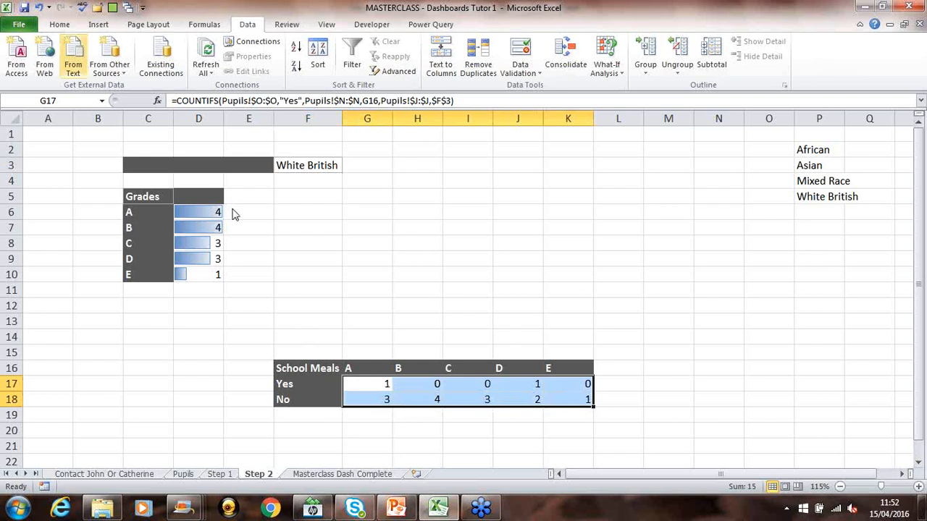
left_click(58, 22)
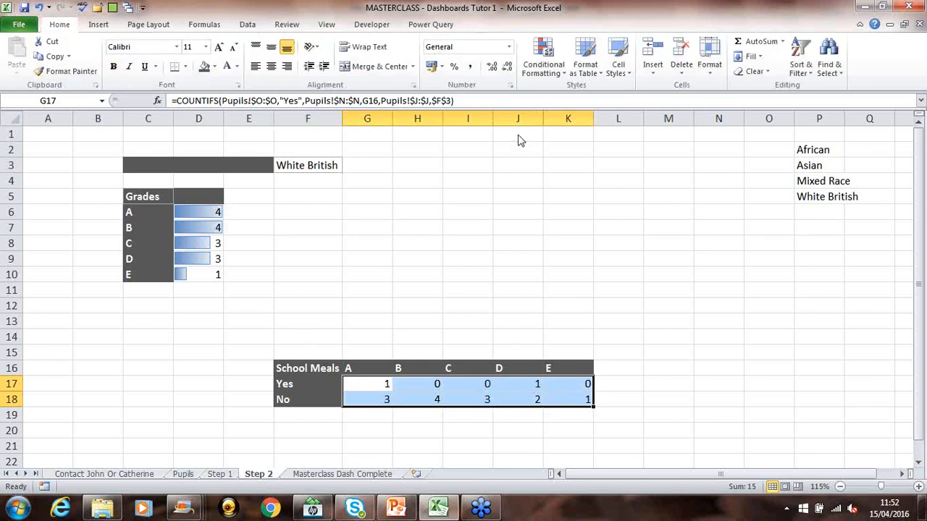
left_click(540, 68)
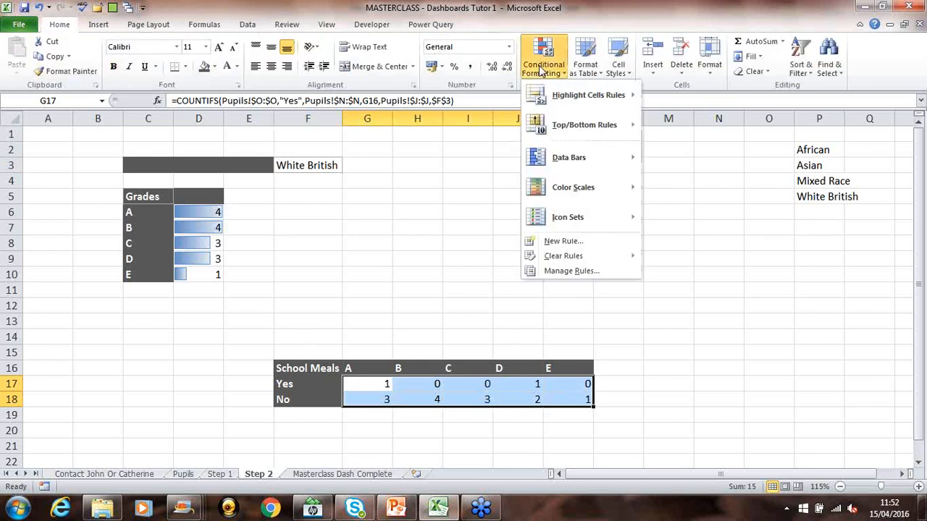
mouse_move(629, 190)
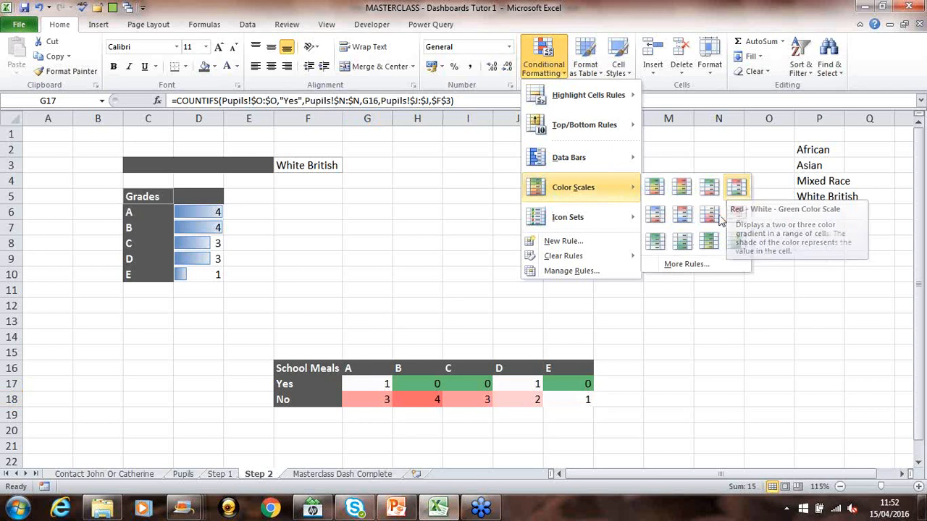
left_click(656, 184)
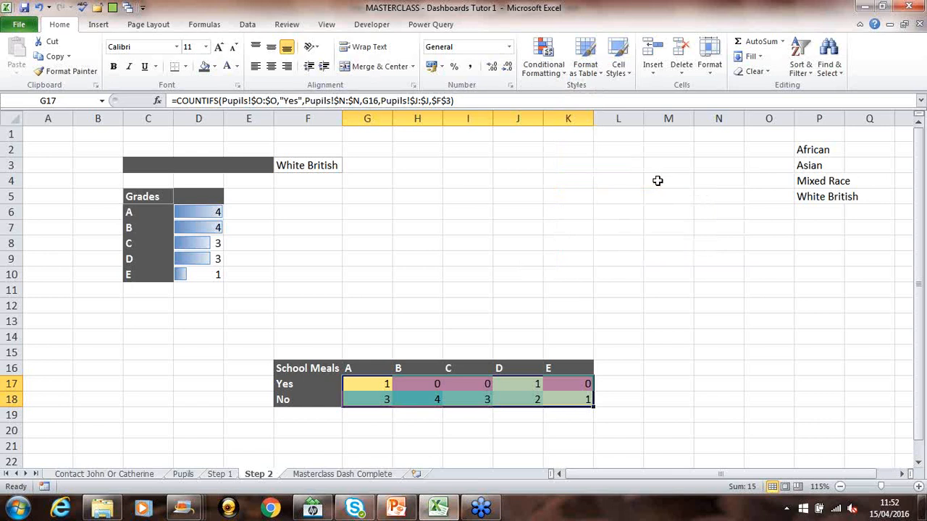
Choose African as the ethnic group in F3 to test the colour scale
left_click(330, 166)
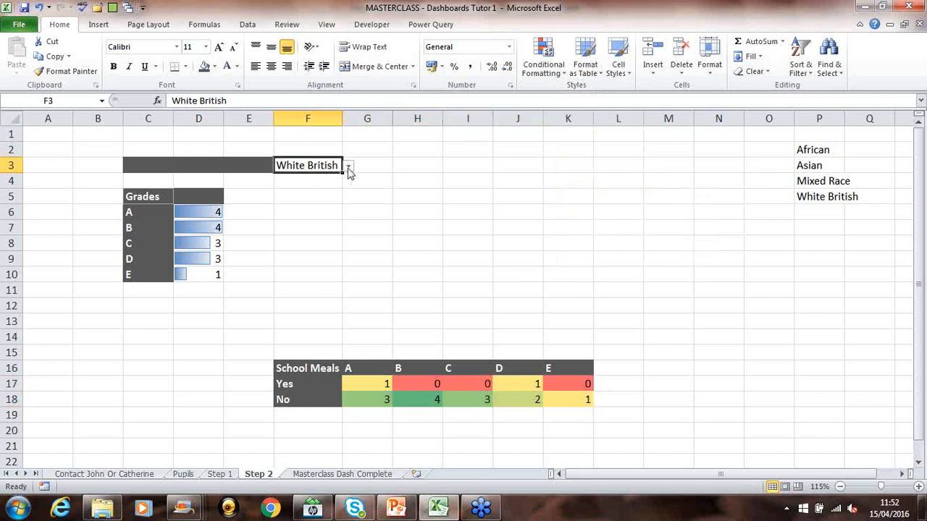
left_click(347, 166)
left_click(337, 178)
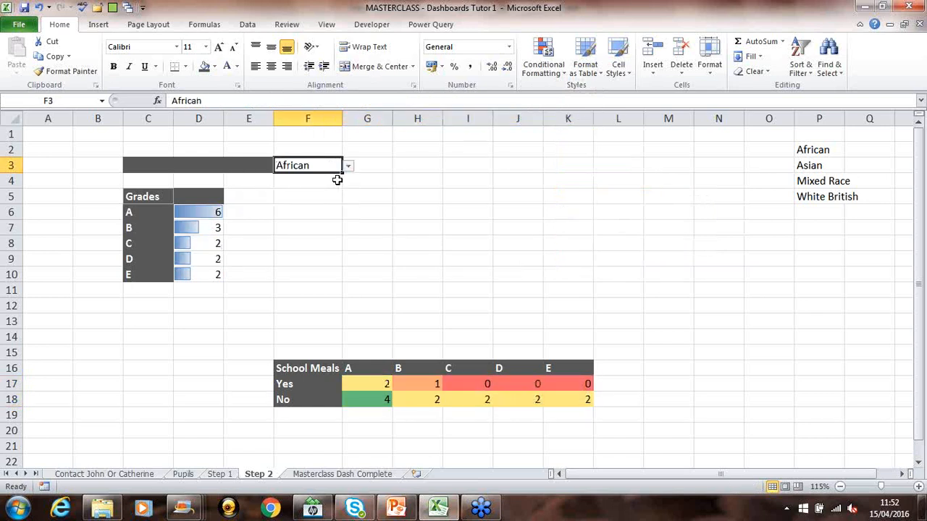
Insert an exploded 3-D pie chart of the grades in C6:D10, about 8.95 by 6.26 cm, above the School Meals table
left_click(138, 212)
left_click_drag(197, 227, 213, 274)
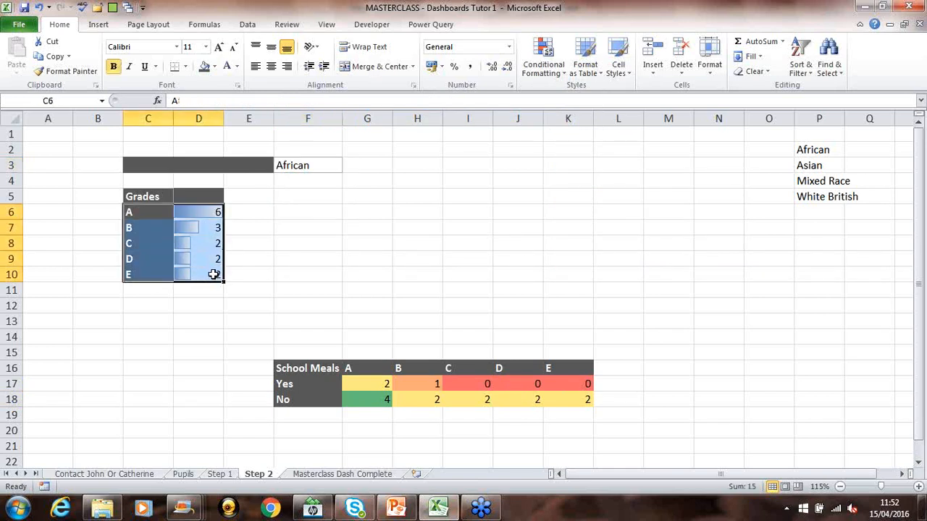
left_click(101, 24)
left_click(311, 61)
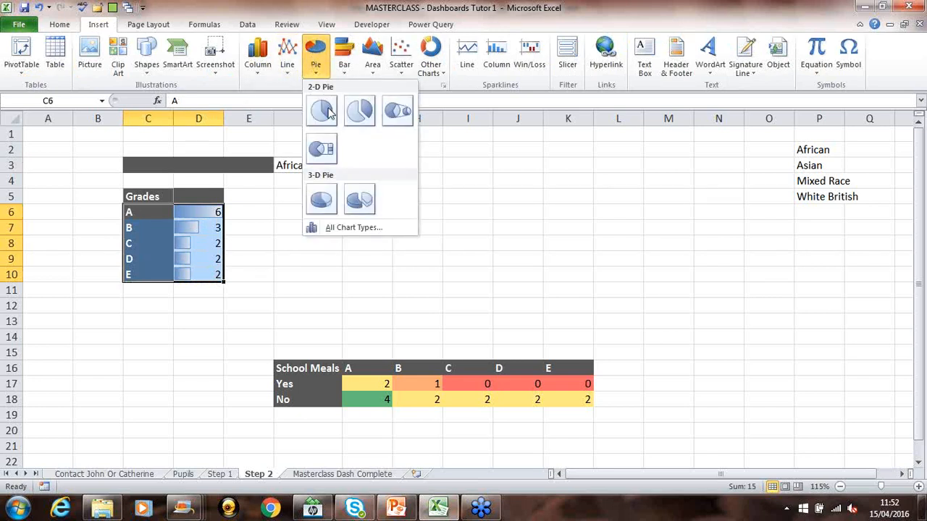
left_click(355, 206)
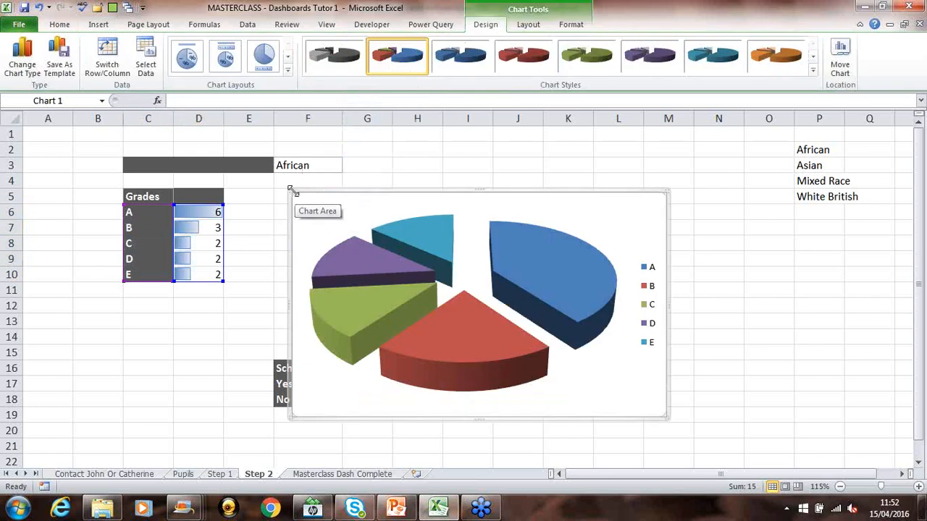
left_click_drag(292, 190, 369, 155)
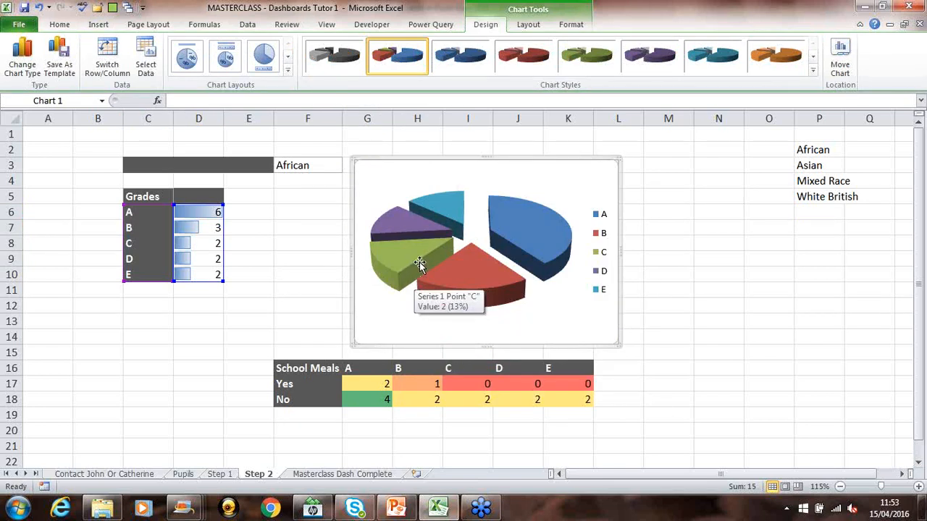
Remove the outline from the pie chart's chart area
left_click(564, 25)
left_click(421, 58)
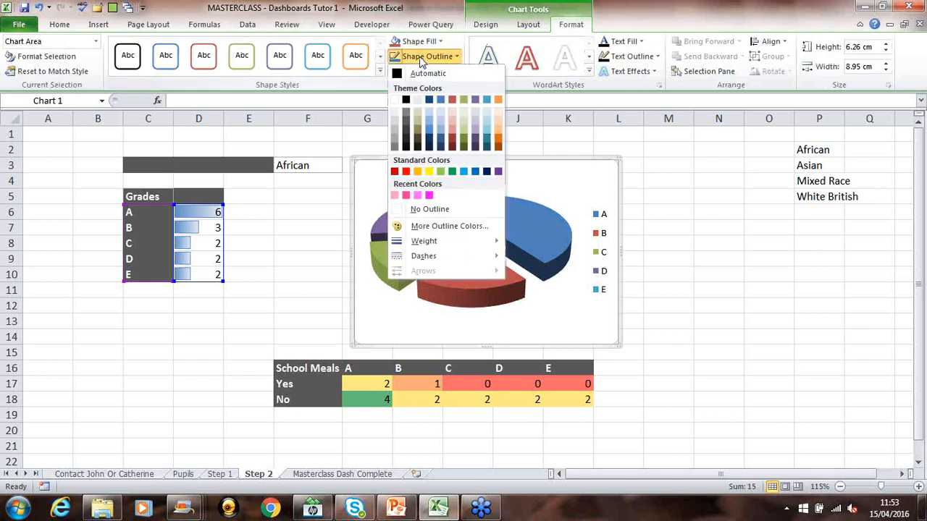
left_click(431, 210)
Test the pie chart by choosing Asian and finally Mixed Race as the ethnic group in F3
left_click(326, 164)
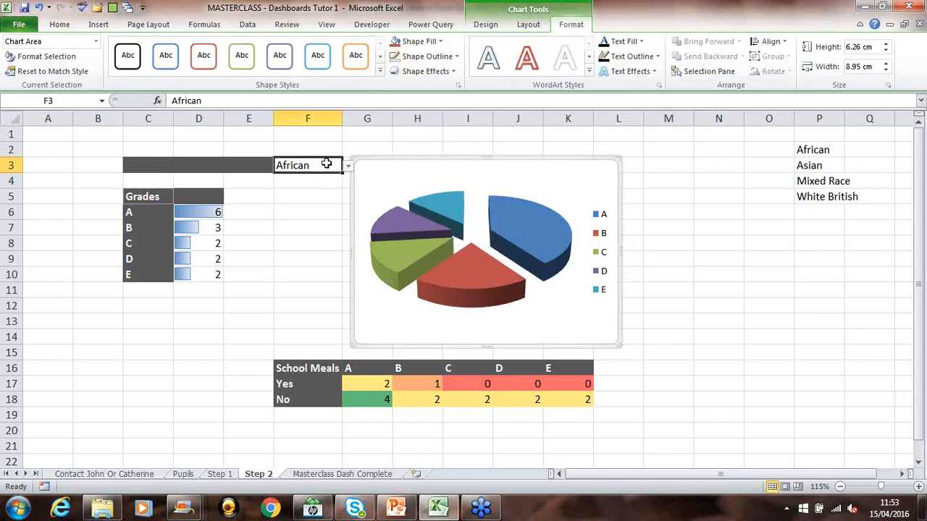
left_click(348, 166)
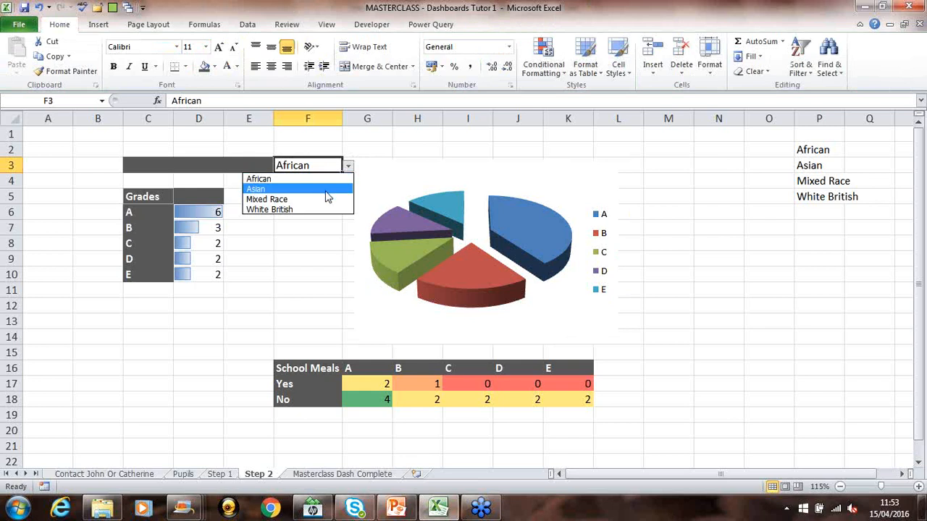
left_click(326, 191)
left_click(347, 166)
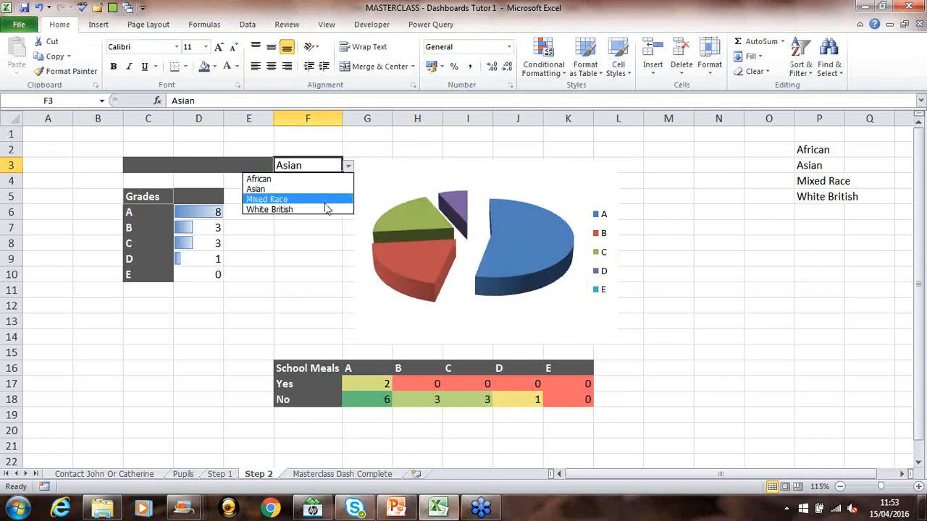
left_click(326, 199)
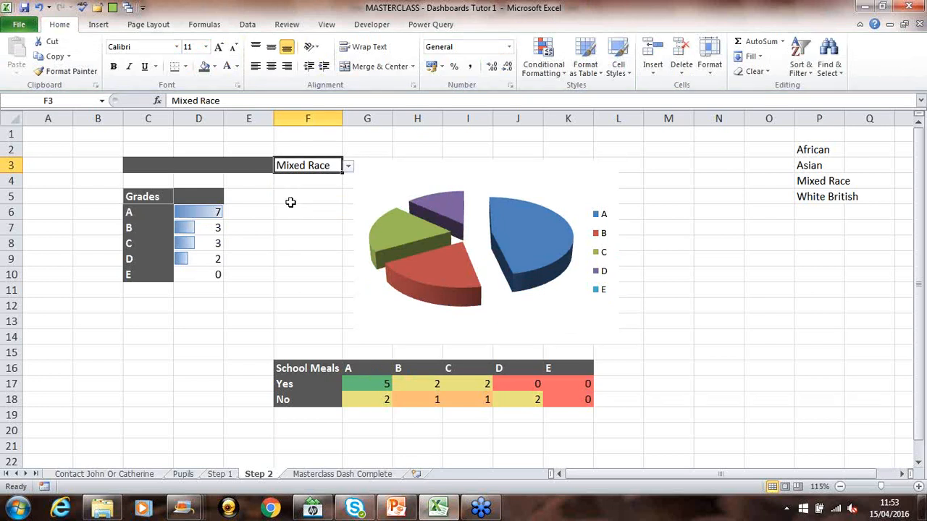
Hide the gridlines on the Step 2 sheet
left_click(328, 25)
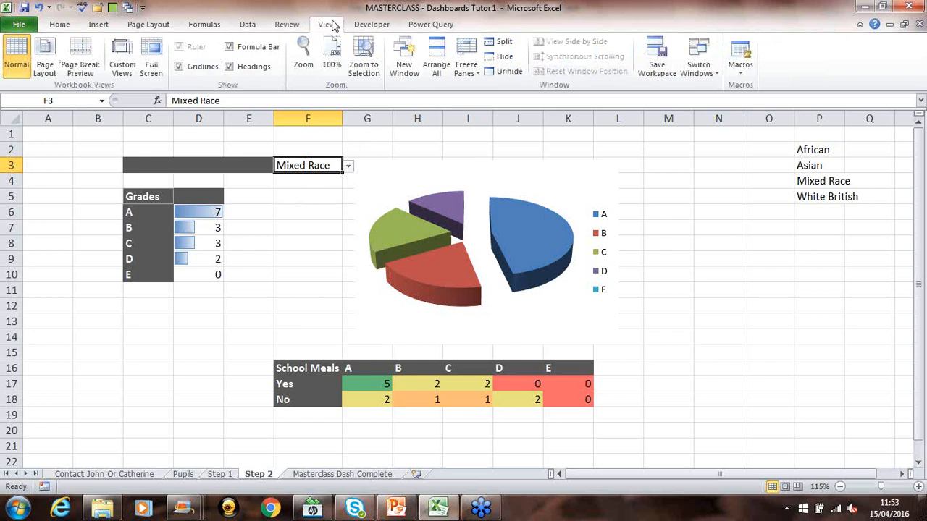
left_click(179, 67)
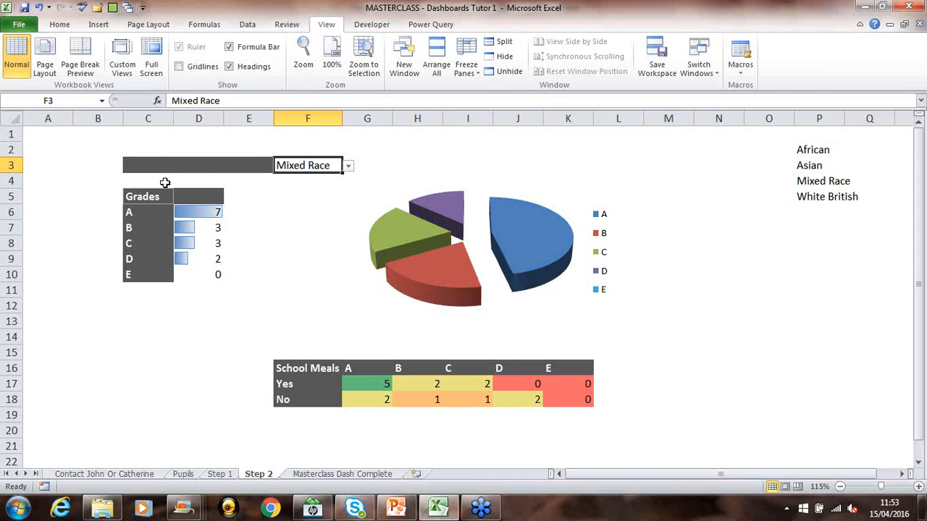
Draw a rounded rectangle about 18.34 by 10.49 cm around the whole dashboard and set it to no fill
left_click(100, 26)
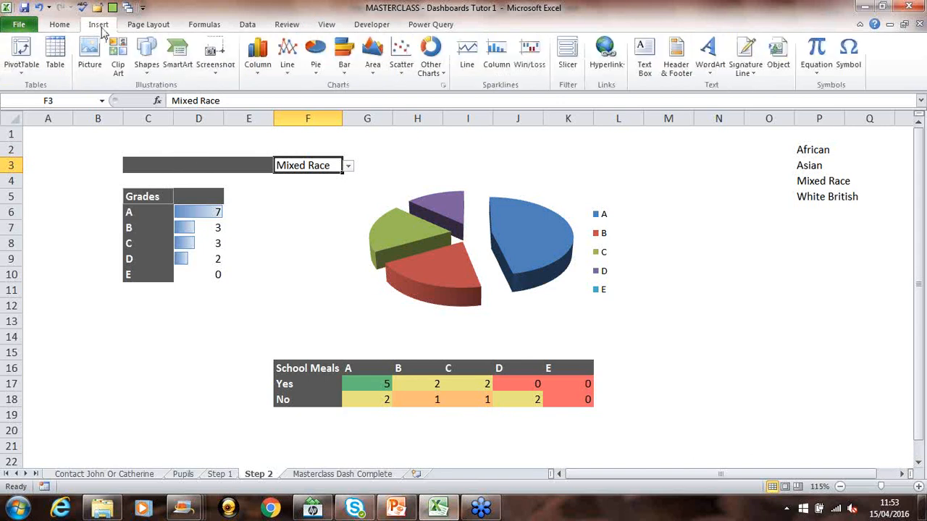
left_click(146, 58)
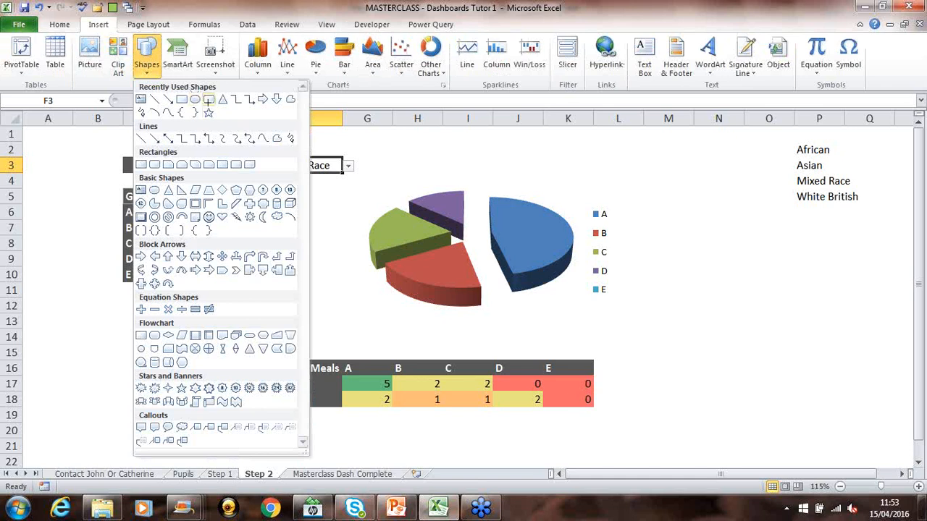
left_click(209, 100)
mouse_move(107, 143)
left_mouse_down()
mouse_move(391, 316)
mouse_move(805, 451)
mouse_move(648, 453)
left_mouse_up()
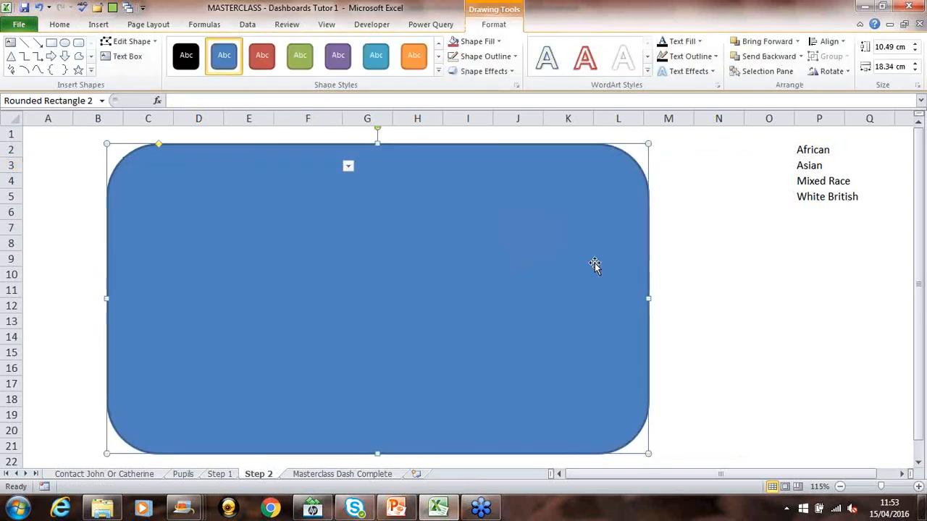
left_click(478, 44)
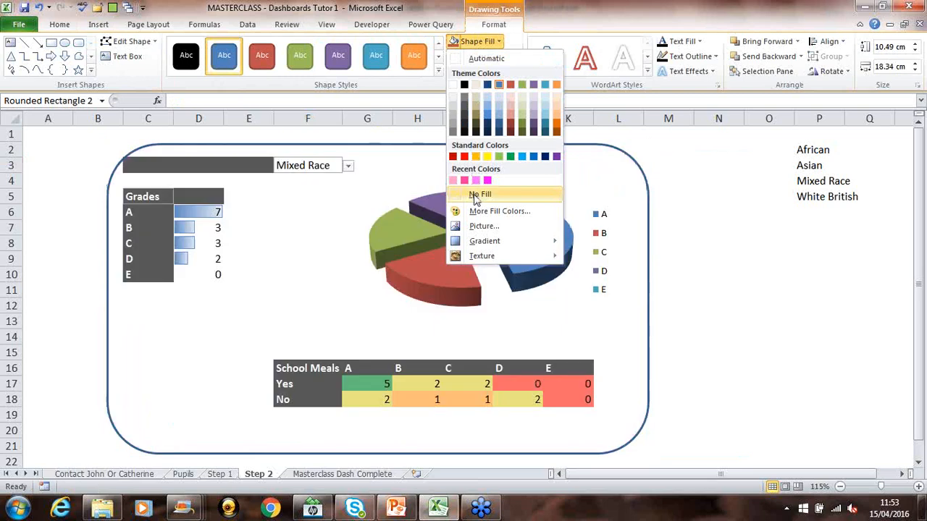
left_click(474, 194)
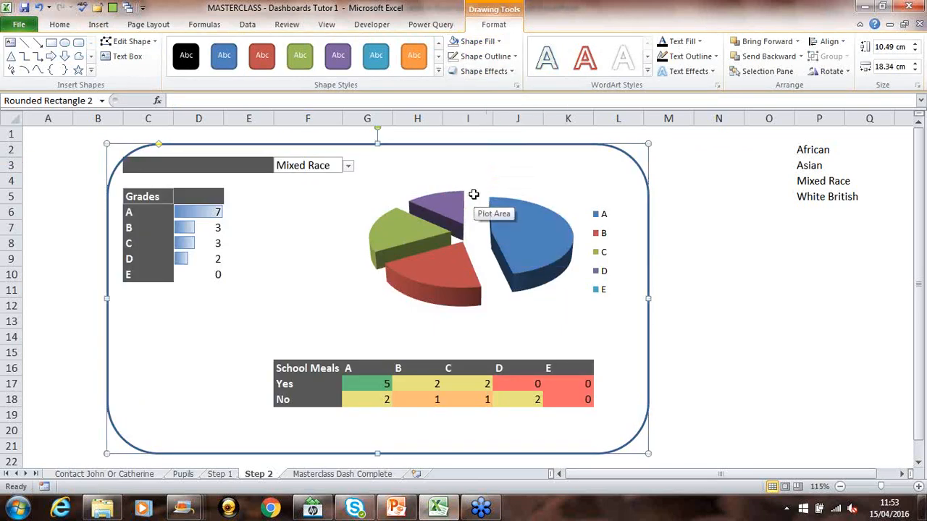
left_click(270, 509)
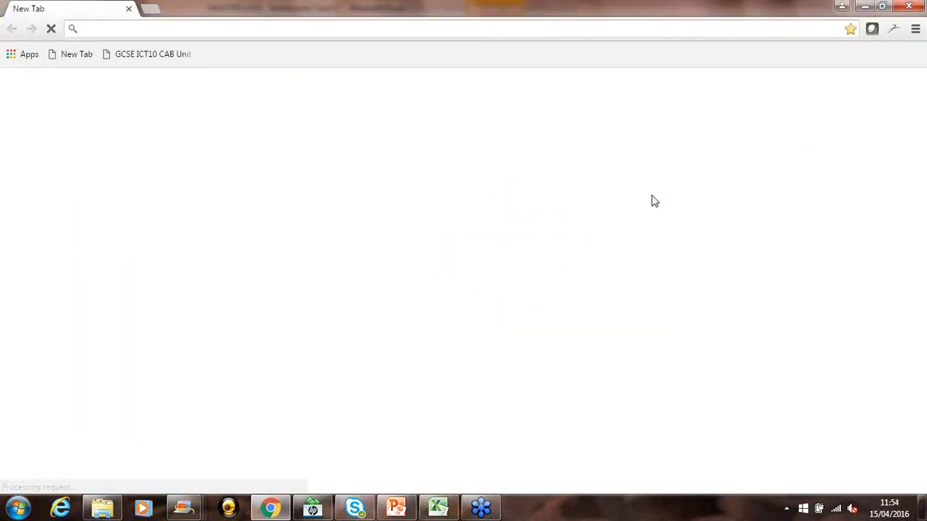
left_click(909, 7)
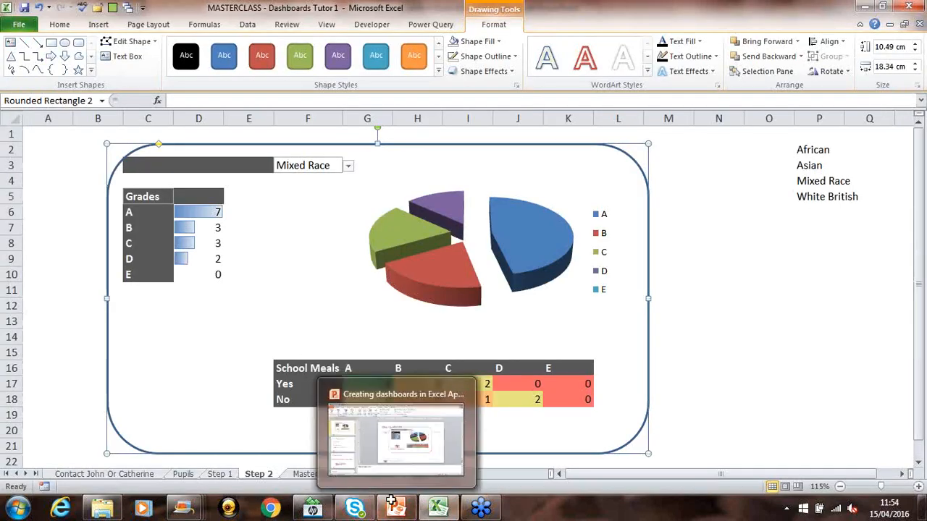
left_click(197, 310)
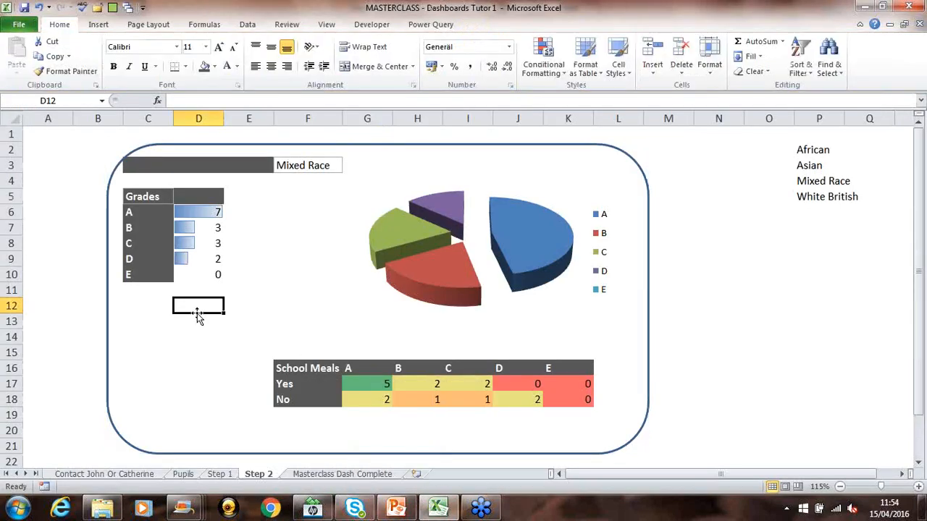
left_click(302, 166)
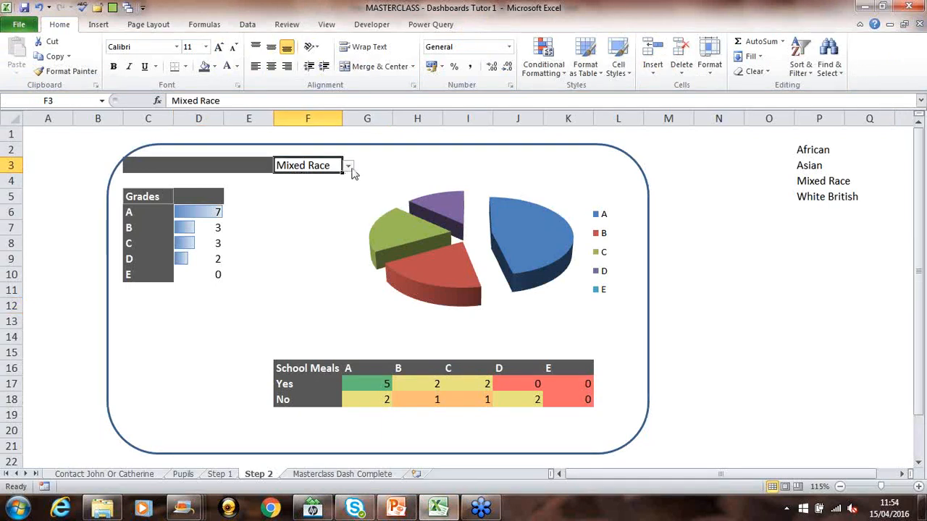
Switch to the PowerPoint presentation "Creating dashboards in Excel April 2016" at the slide showing the finished dashboard
left_click(395, 510)
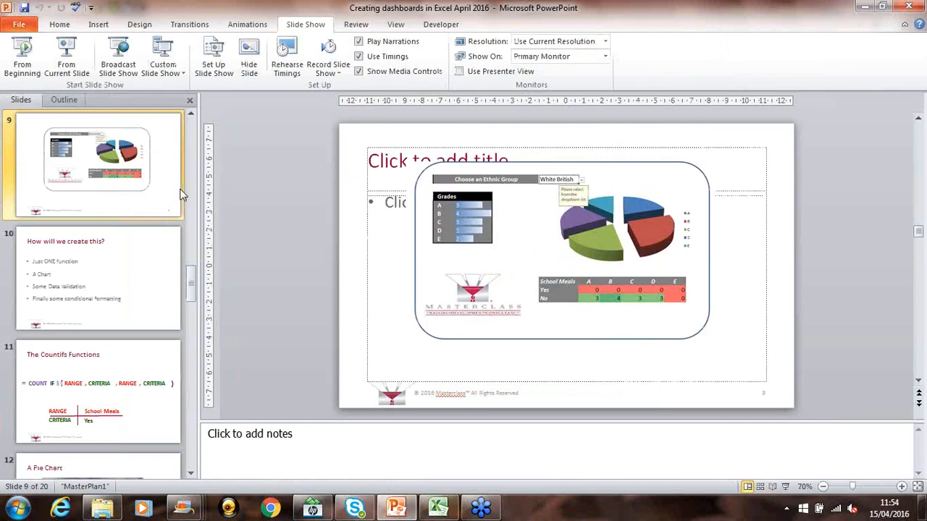